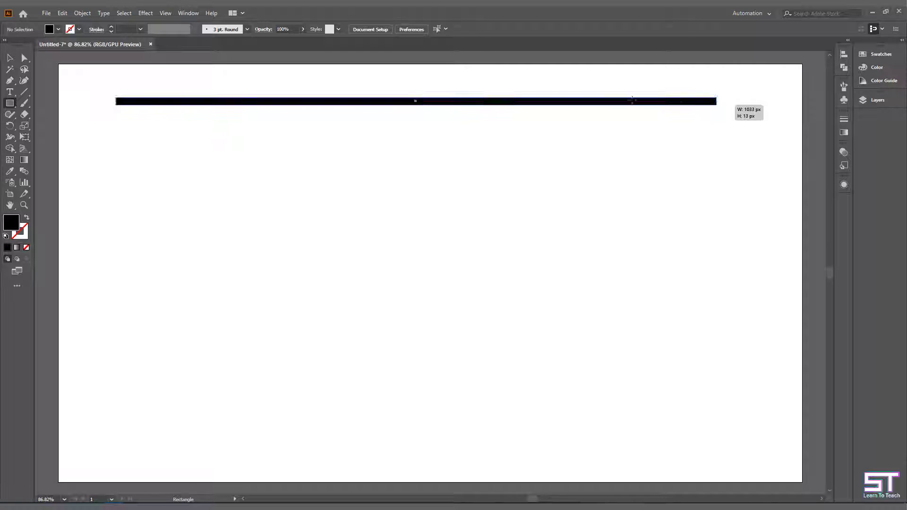
Draw a small rectangle about 34 × 19 px under the long bar and repeat evenly spaced copies of it into a dashed row.
click(10, 58)
click(174, 153)
click(10, 103)
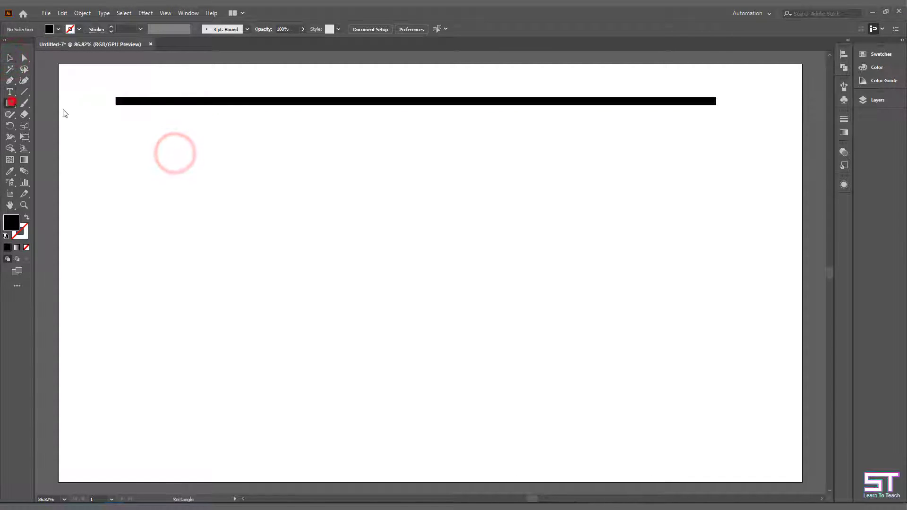
drag(107, 111, 167, 117)
key(ctrl+equal)
key(ctrl+equal)
key(ctrl+d)
key(ctrl+d)
key(ctrl+d)
key(ctrl+d)
key(ctrl+d)
key(ctrl+d)
key(ctrl+d)
key(ctrl+d)
key(ctrl+d)
key(ctrl+d)
key(ctrl+minus)
key(ctrl+minus)
key(ctrl+minus)
scroll(420, 179, right, 3)
scroll(437, 171, up, 2)
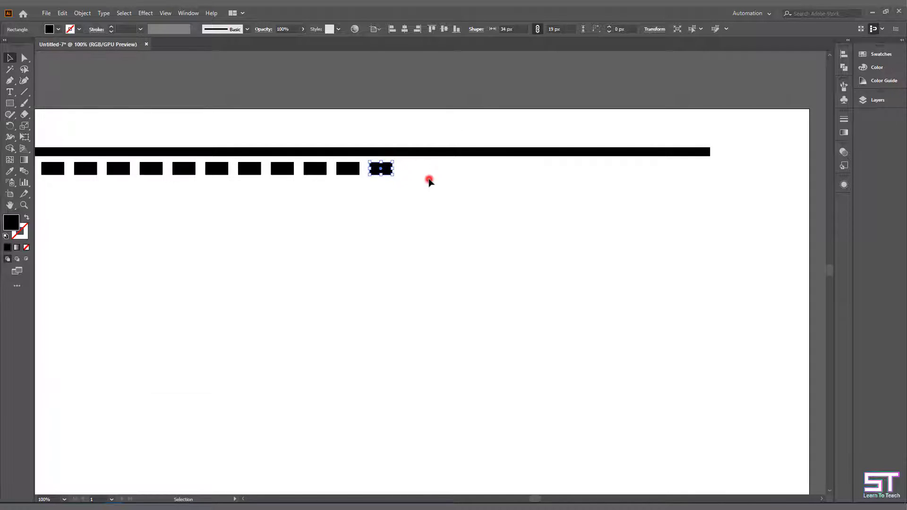
Copy the last dash beneath the dashed row and widen the copy into a medium-length bar.
click(427, 178)
drag(381, 169, 448, 191)
click(388, 225)
Duplicate the long top bar below the medium bar, offset to extend past the artboard's left edge, and shift it slightly down.
scroll(327, 231, left, 2)
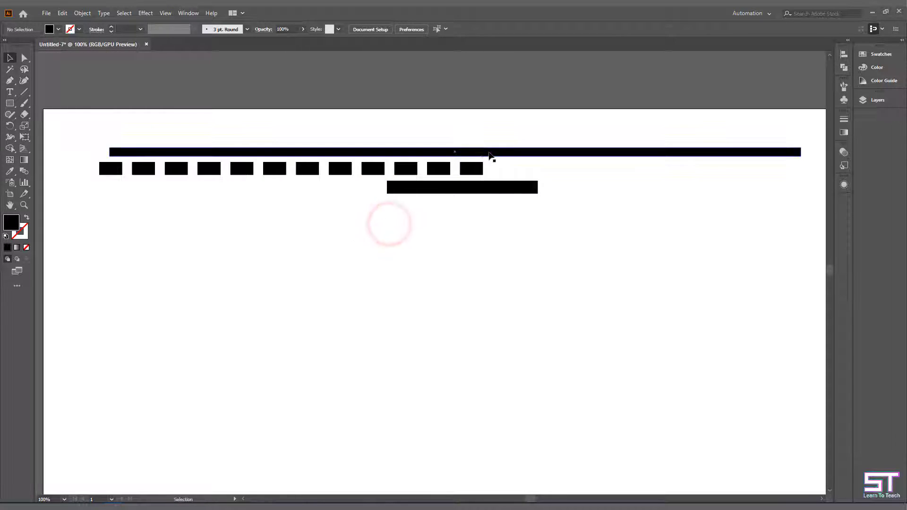
drag(491, 152, 362, 208)
click(395, 241)
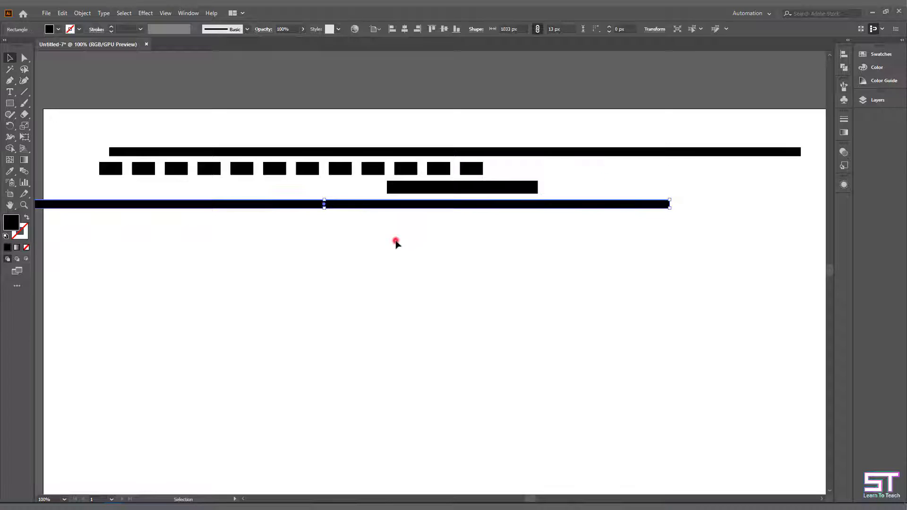
scroll(477, 212, left, 2)
click(484, 209)
click(476, 237)
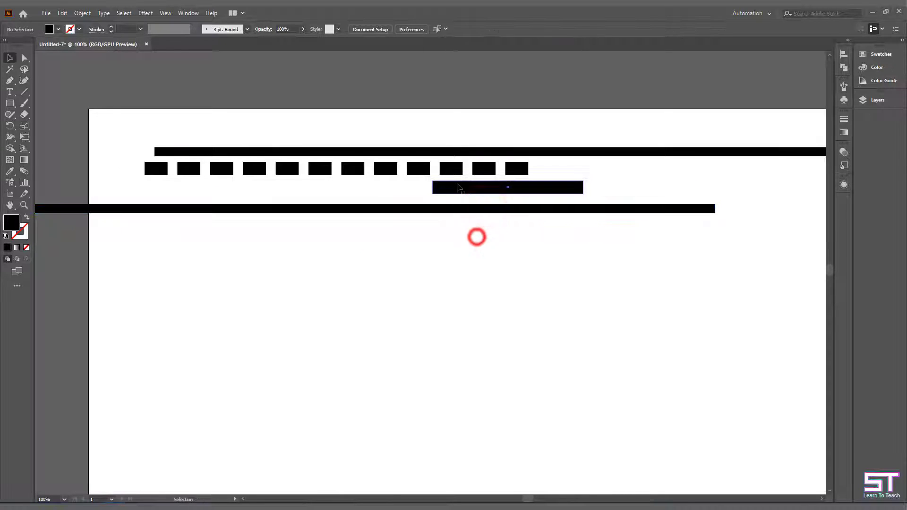
Shift the medium bar slightly down to sit between the dashed row and the lower long bar.
scroll(472, 222, up, 1)
click(452, 182)
drag(483, 202, 483, 204)
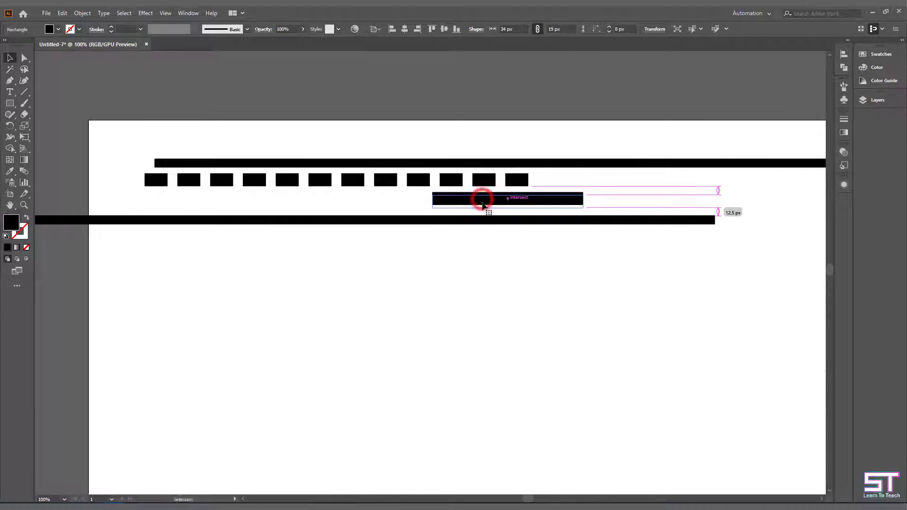
click(484, 256)
Copy a dash to the right end of the medium bar and repeat it into a row of evenly spaced dashes.
scroll(520, 236, right, 5)
drag(396, 182, 516, 207)
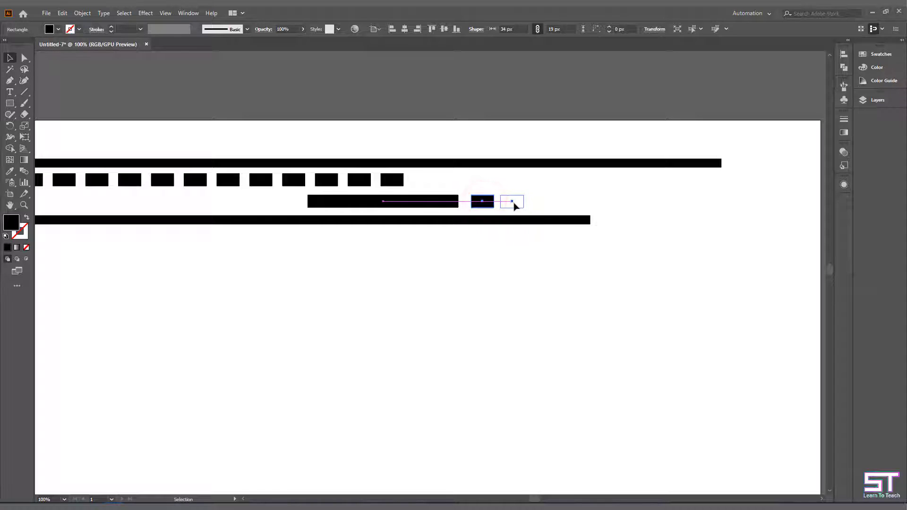
key(ctrl+d)
key(ctrl+d)
key(ctrl+d)
click(524, 302)
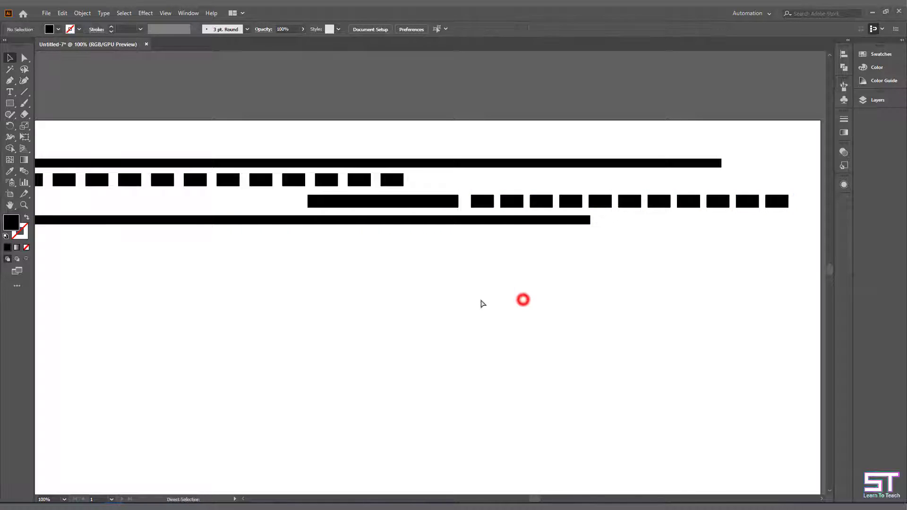
Lengthen the medium bar and shift it left, leaving a wider gap before the dashes.
scroll(524, 303, down, 3)
scroll(416, 260, up, 3)
scroll(468, 245, left, 1)
drag(494, 245, 440, 247)
click(466, 295)
Add three wider dashes about 78 × 15 px in the third row, left of the medium bar.
drag(310, 227, 306, 251)
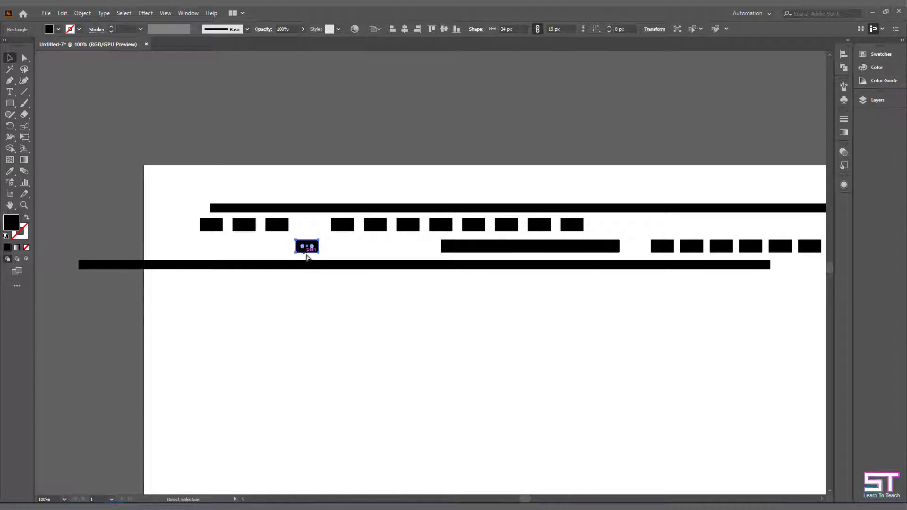
key(ctrl+z)
drag(666, 246, 396, 245)
drag(333, 251, 272, 252)
click(302, 315)
Copy a wide dash to the right of the second row, and add a shorter, thicker bar below the second long bar.
key(ctrl+minus)
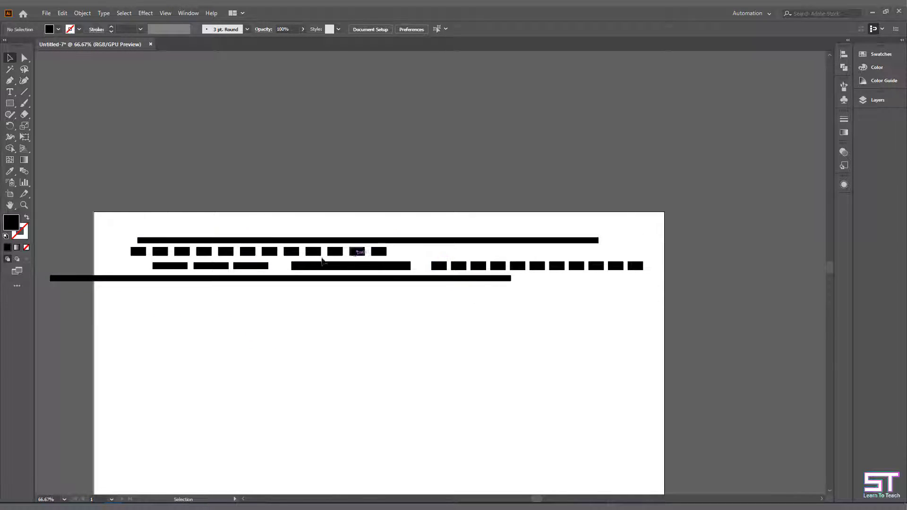
drag(264, 268, 539, 269)
click(494, 320)
scroll(494, 320, down, 1)
drag(145, 266, 386, 261)
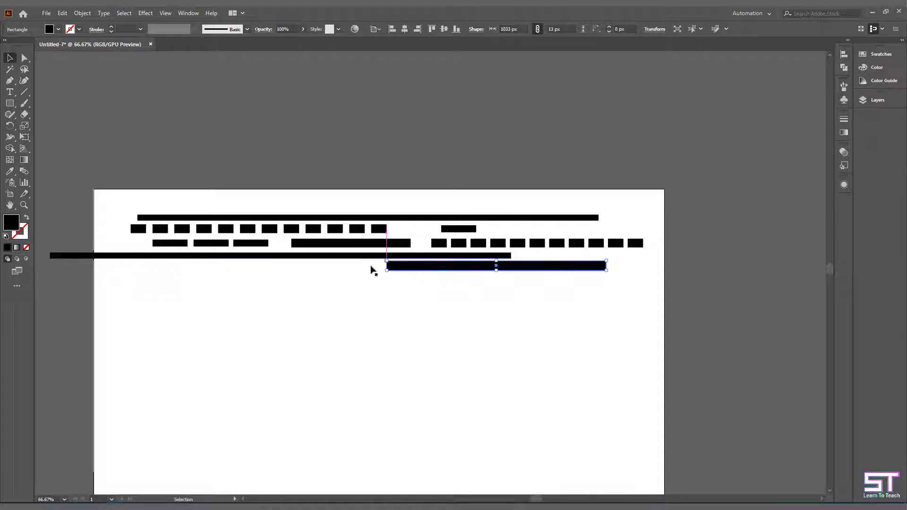
drag(544, 268, 542, 275)
click(498, 324)
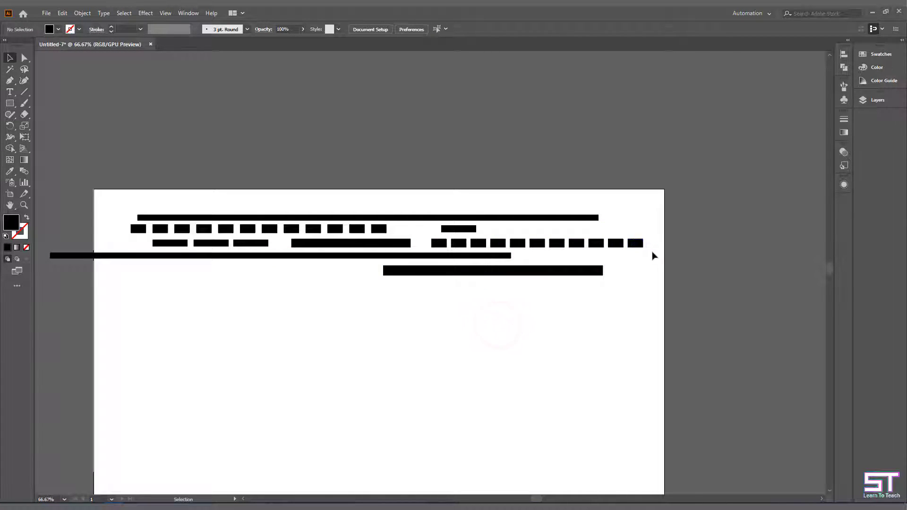
Move the last four third-row dashes left of the thick bar as wider dashes, and copy the thick bar into a row below.
drag(590, 249, 193, 291)
click(281, 314)
drag(401, 272, 279, 296)
click(318, 330)
Copy the single wide dash beside the lowest thick bar and resize it to a narrow block of about 8 × 22 px.
drag(457, 229, 504, 287)
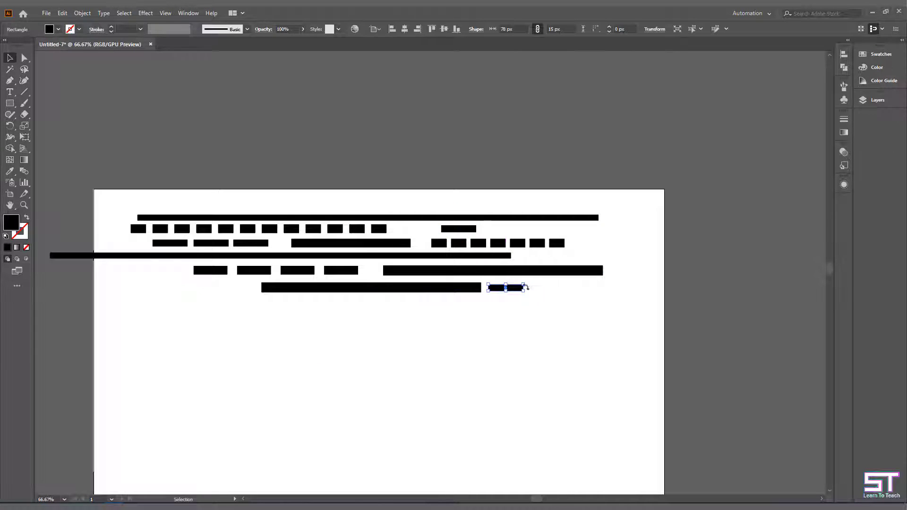
drag(524, 285, 494, 291)
scroll(507, 291, up, 4)
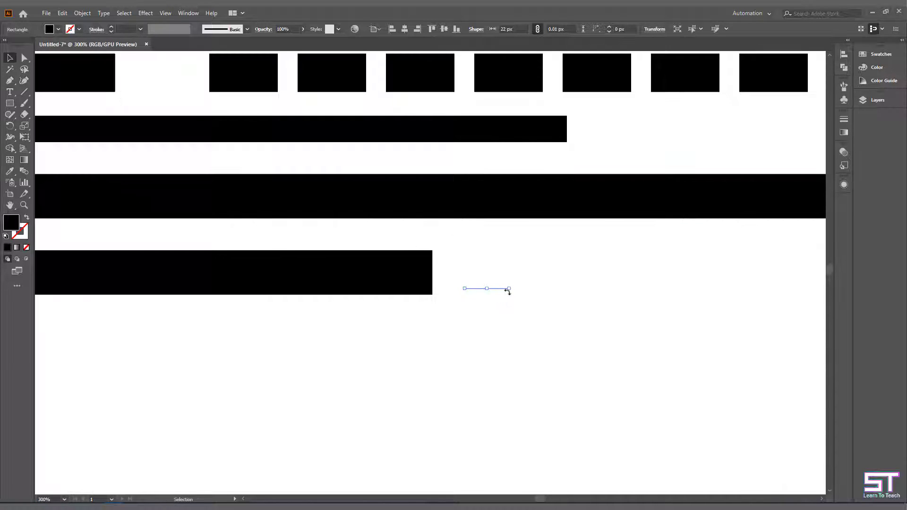
key(ctrl+z)
drag(621, 273, 472, 295)
Duplicate the narrow block to the right and repeat the copy into a row of closely spaced blocks.
drag(474, 257, 504, 289)
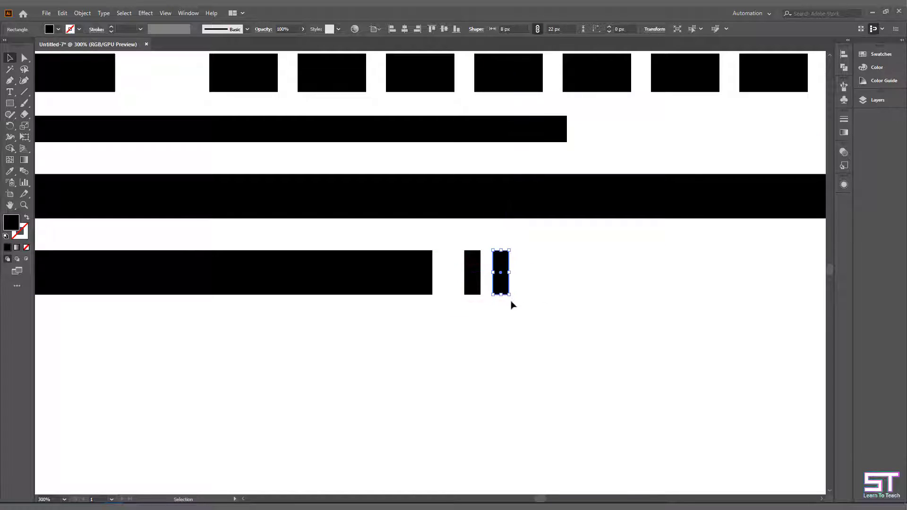
key(ctrl+d)
key(ctrl+d)
key(ctrl+d)
key(ctrl+d)
key(ctrl+d)
key(ctrl+d)
key(ctrl+d)
key(ctrl+d)
key(ctrl+d)
key(ctrl+minus)
key(ctrl+minus)
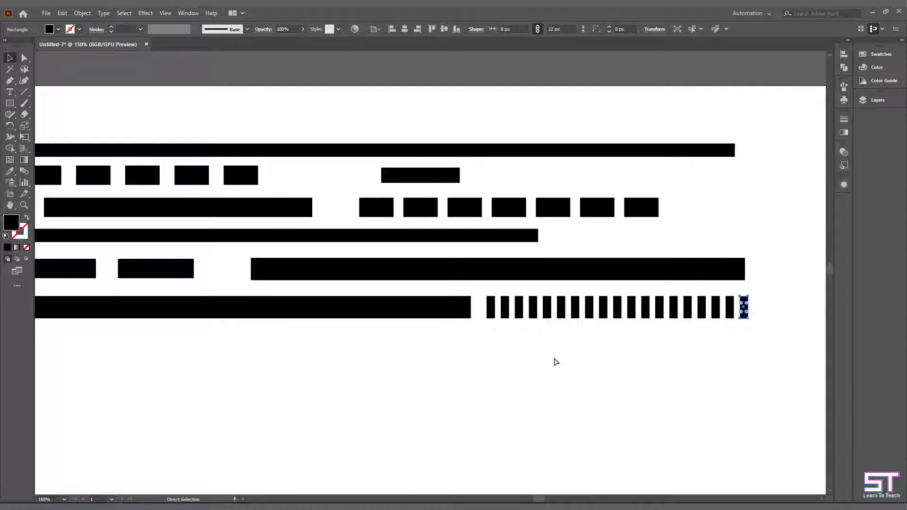
key(ctrl+minus)
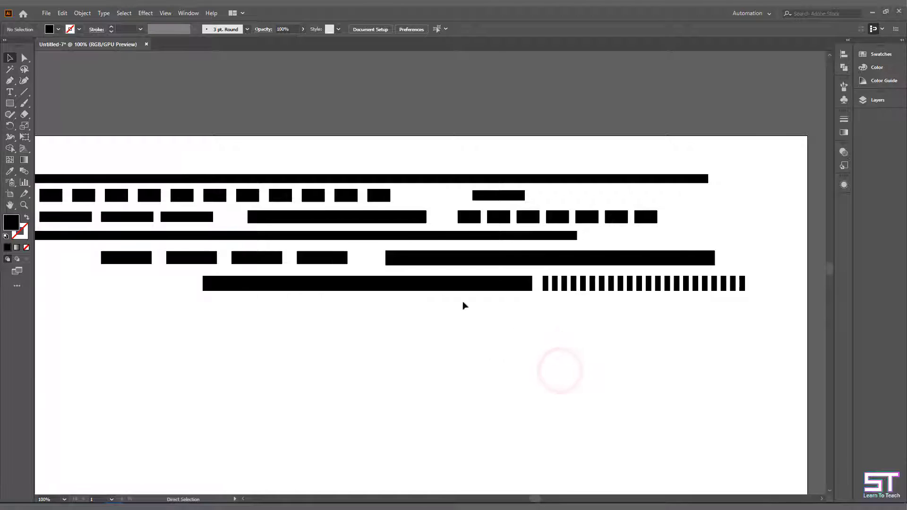
Shift the lowest thick bar left and extend its right end toward the narrow blocks, making it about 556 px wide.
drag(476, 284, 421, 345)
ctrl+alt+click(421, 341)
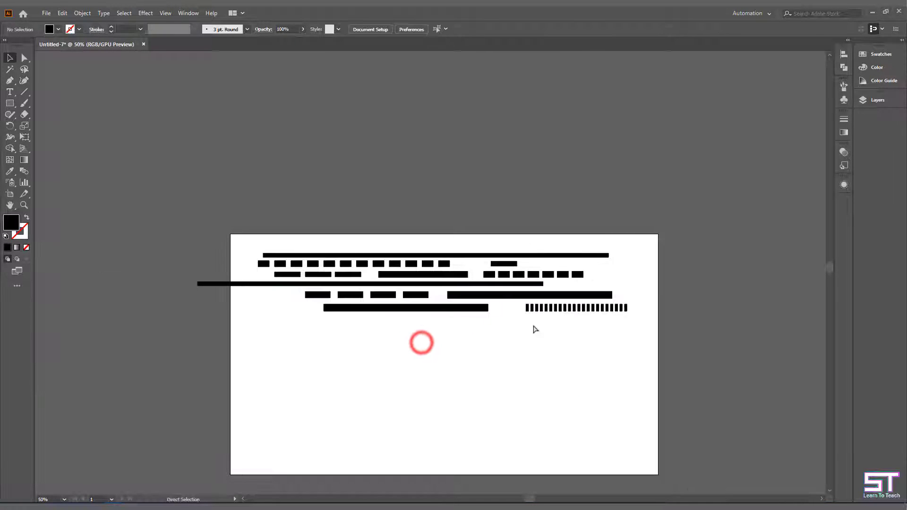
ctrl+click(474, 308)
drag(476, 307, 520, 352)
ctrl+alt+click(520, 352)
Build a seventh row from copies of existing dashes, with two wide dashes followed by ten shorter ones.
drag(597, 332, 361, 347)
click(428, 365)
drag(449, 355, 302, 348)
click(357, 366)
scroll(300, 374, left, 2)
click(300, 375)
click(332, 370)
Copy the sixth-row thick bar to the start of an eighth row and lengthen it to the right.
scroll(350, 373, right, 2)
drag(365, 331, 276, 359)
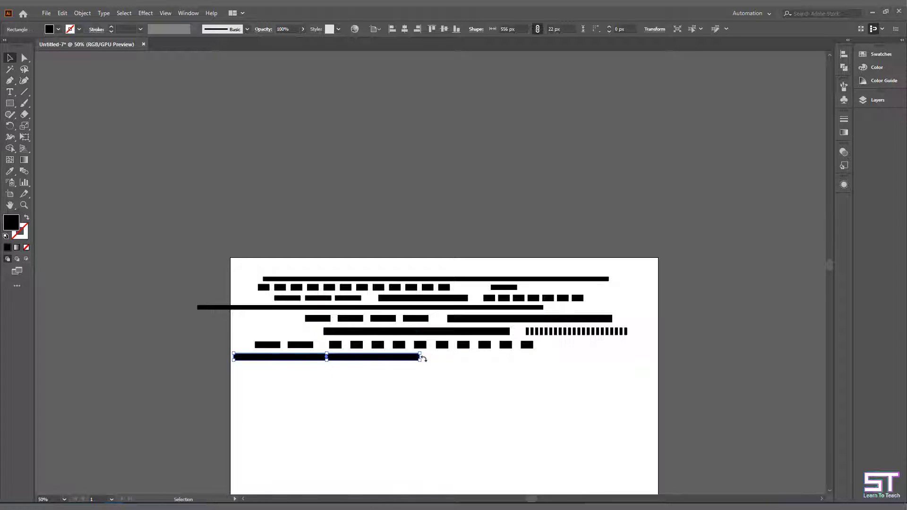
drag(421, 361, 451, 360)
click(462, 384)
Copy a group of the narrow blocks into the eighth row, right of its thick bar.
scroll(441, 370, right, 2)
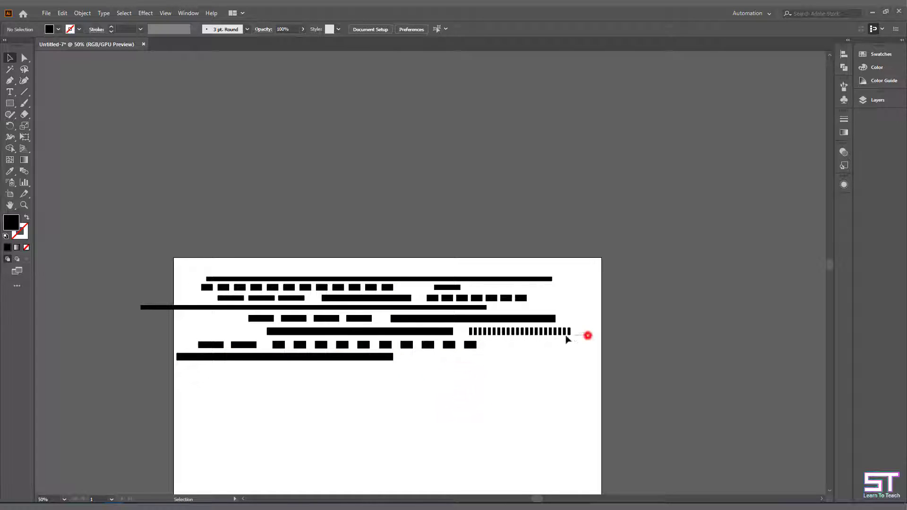
drag(514, 333, 446, 358)
click(472, 377)
Move the single wide dash from the second row to the right end of the eighth row.
drag(448, 286, 513, 355)
click(504, 391)
scroll(543, 321, up, 1)
drag(541, 318, 525, 394)
click(551, 395)
Duplicate the top long bar and its dashed row below the eighth row, flipped so the dashes sit above the bar.
drag(189, 277, 391, 300)
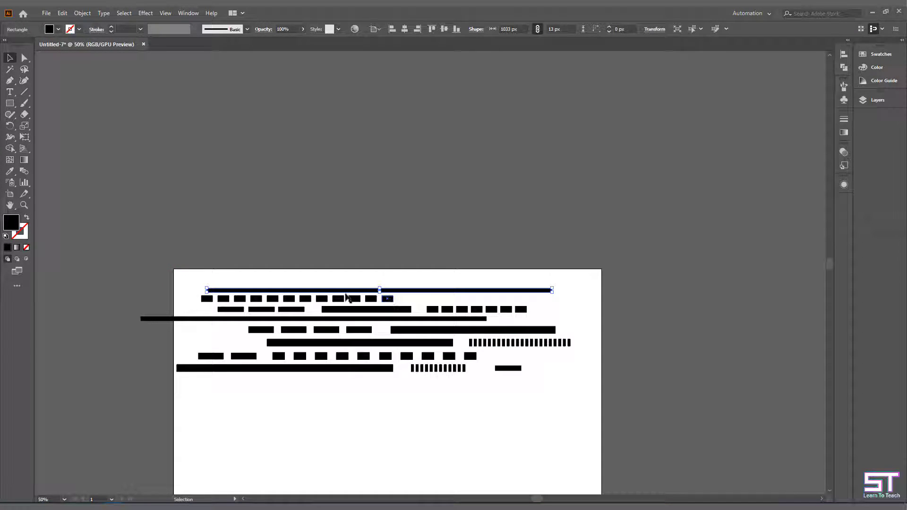
drag(189, 277, 395, 390)
drag(556, 376, 203, 399)
drag(515, 385, 546, 381)
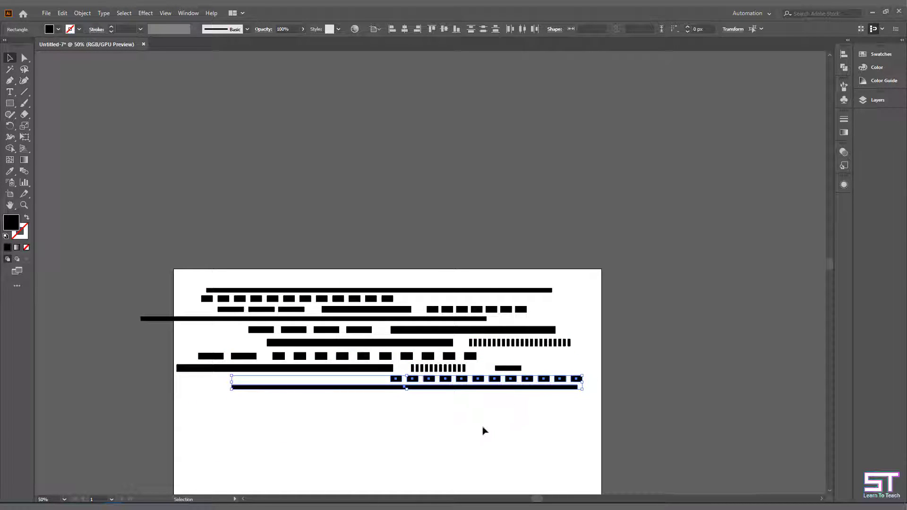
click(490, 427)
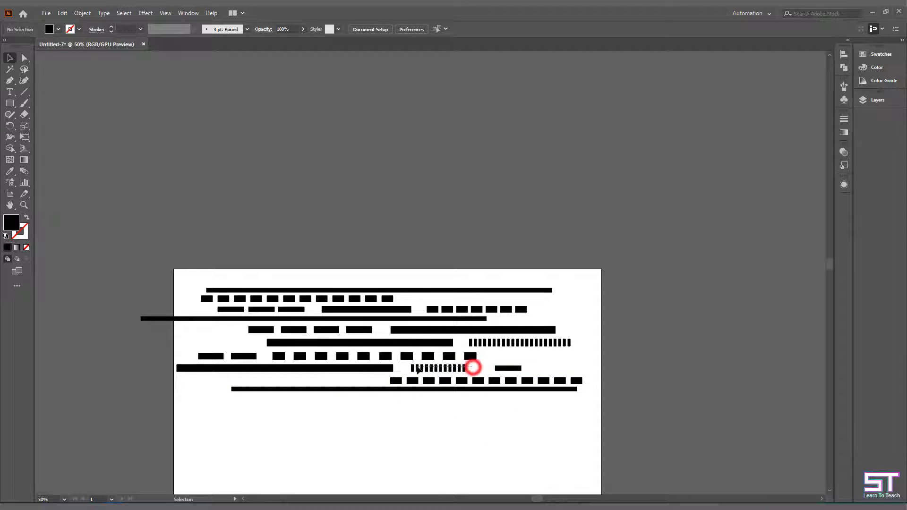
Copy the short group of narrow blocks into the ninth row before its dashes, and draw a solid rectangle to their left.
drag(417, 370, 341, 379)
click(372, 427)
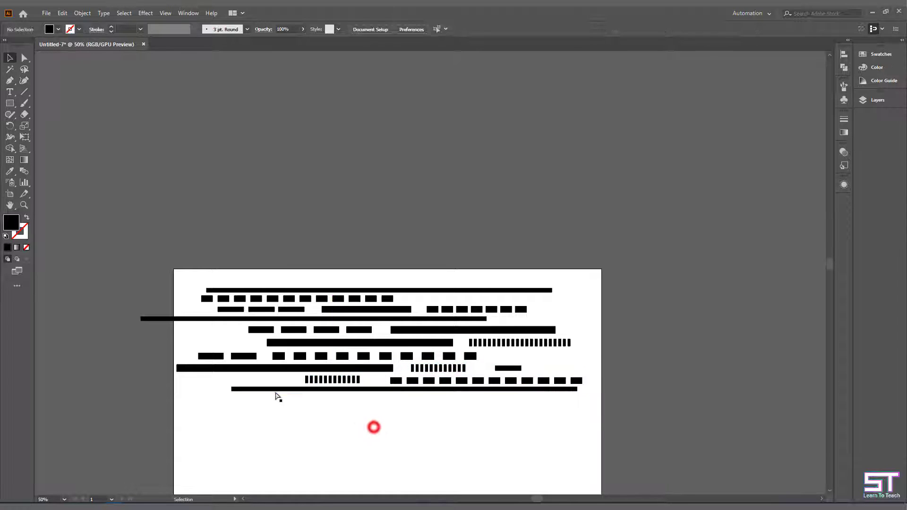
scroll(240, 389, up, 2)
click(9, 105)
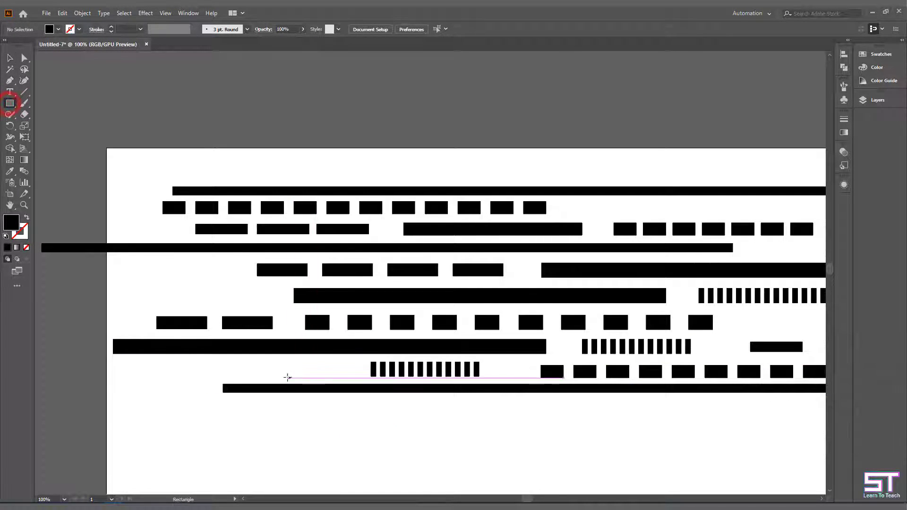
drag(276, 365, 248, 370)
click(10, 57)
scroll(407, 419, down, 2)
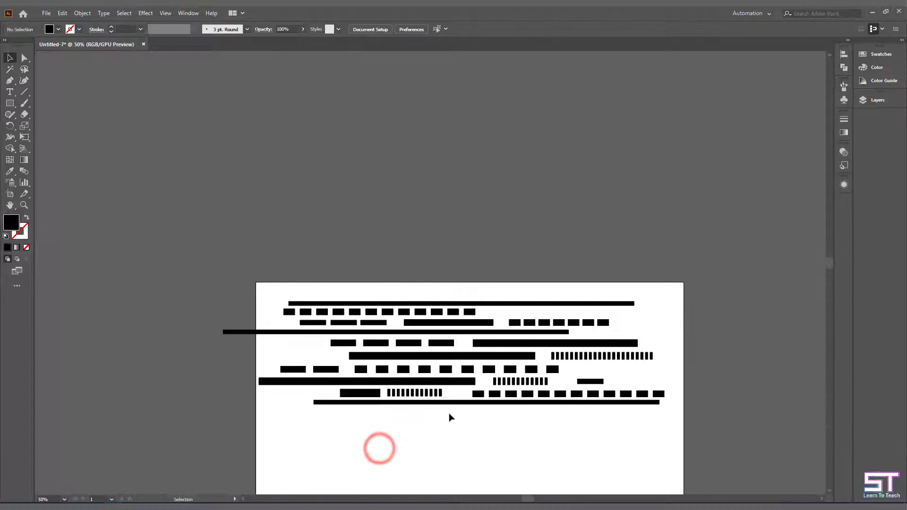
Select all the bars and blocks and save them as a new dynamic symbol with the default options.
scroll(448, 418, down, 13)
scroll(520, 333, right, 4)
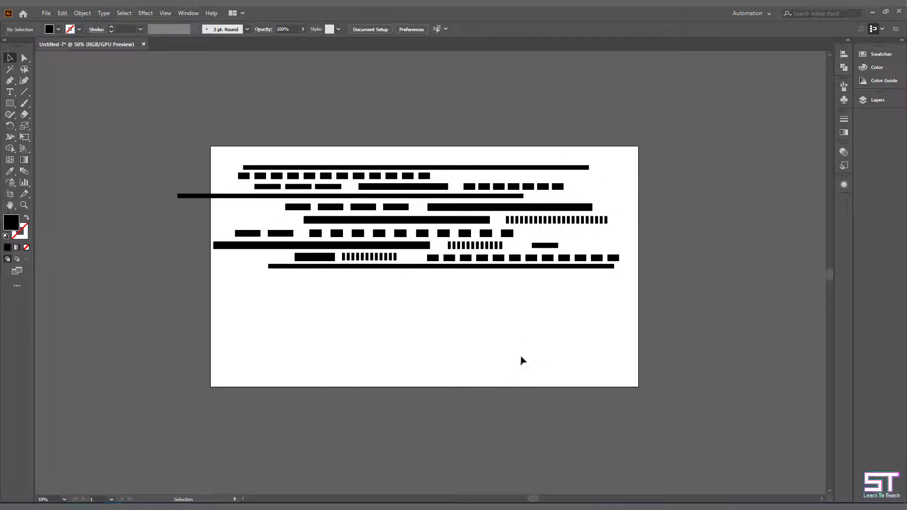
scroll(544, 361, right, 3)
scroll(163, 217, up, 3)
drag(140, 197, 660, 437)
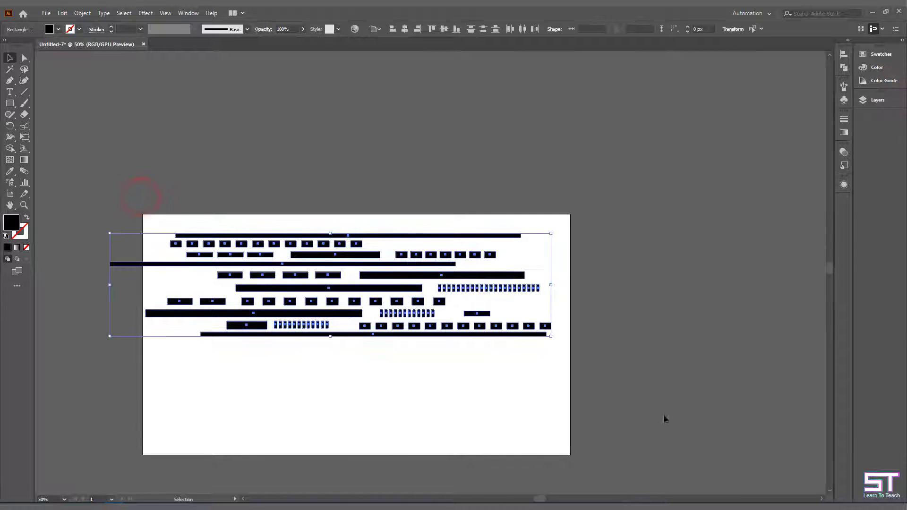
click(180, 13)
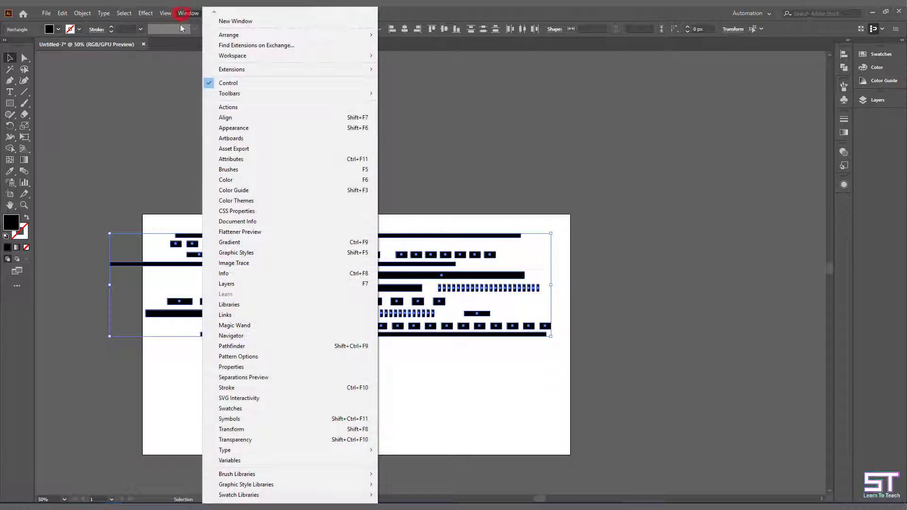
click(242, 421)
drag(399, 291, 795, 134)
drag(791, 129, 792, 129)
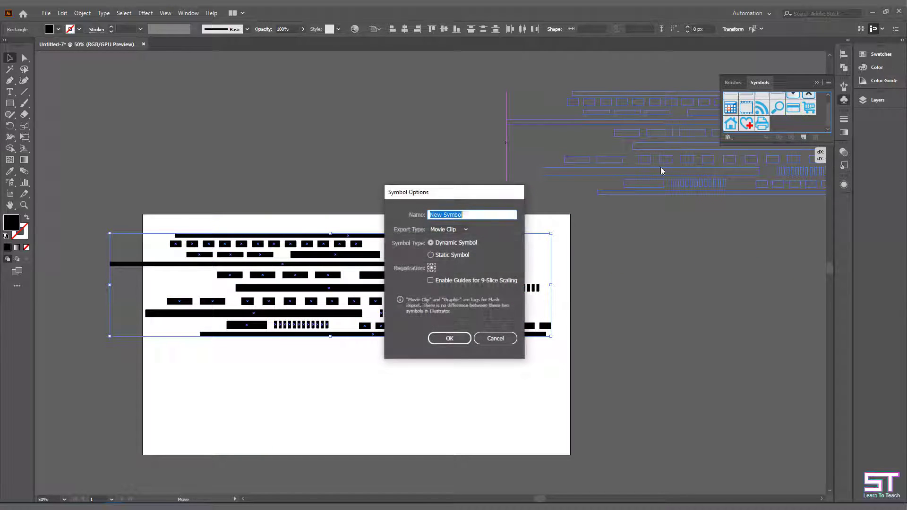
click(451, 340)
Move the bar pattern off the artboard to the area above it and close the Symbols panel.
drag(411, 290, 431, 155)
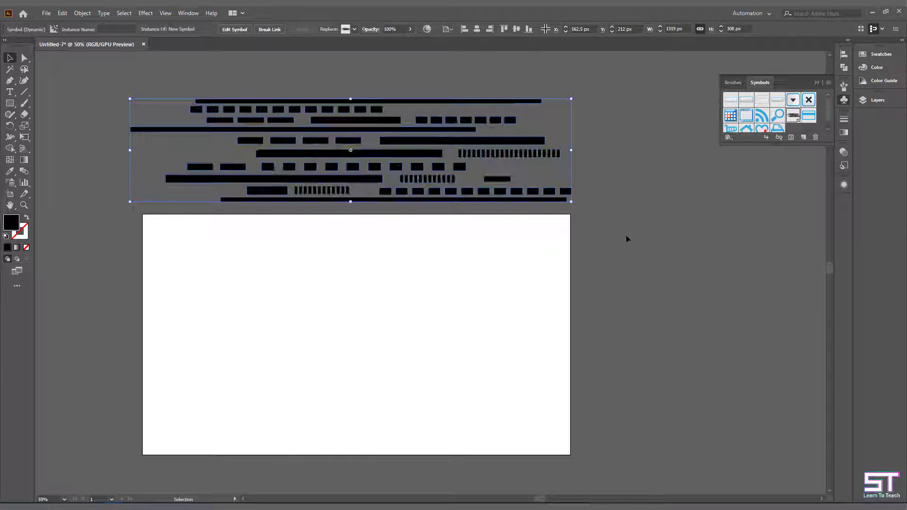
click(844, 99)
click(378, 359)
Create a 500 by 500 px circle on the artboard with no fill and a black stroke.
key(ctrl+1)
key(ctrl+minus)
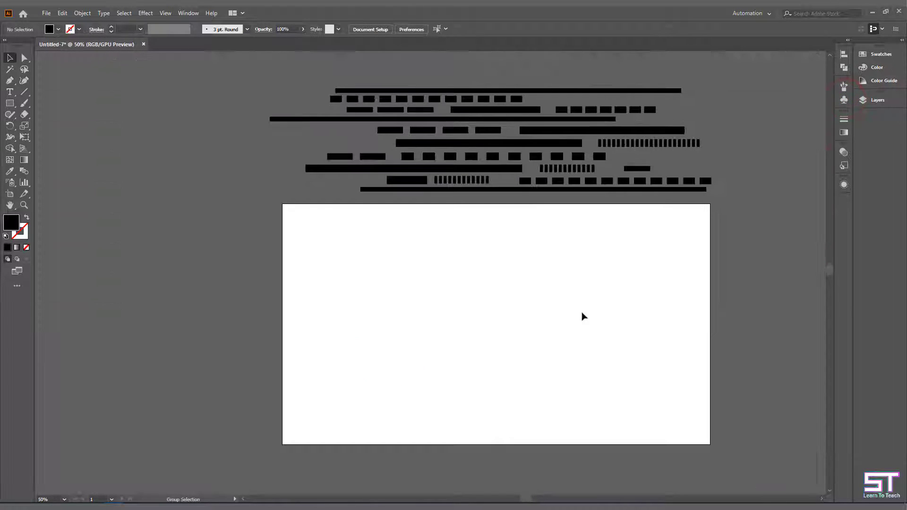
scroll(583, 317, down, 2)
scroll(577, 296, right, 2)
click(10, 105)
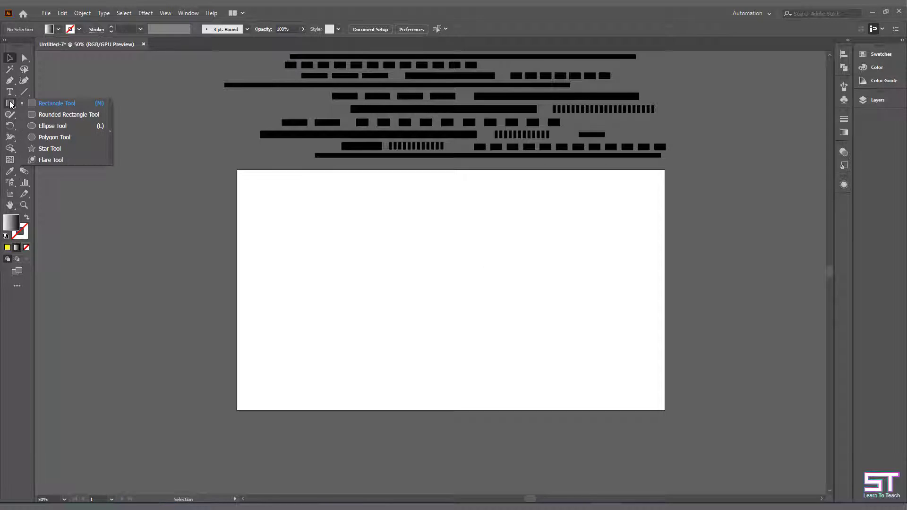
click(57, 126)
click(25, 217)
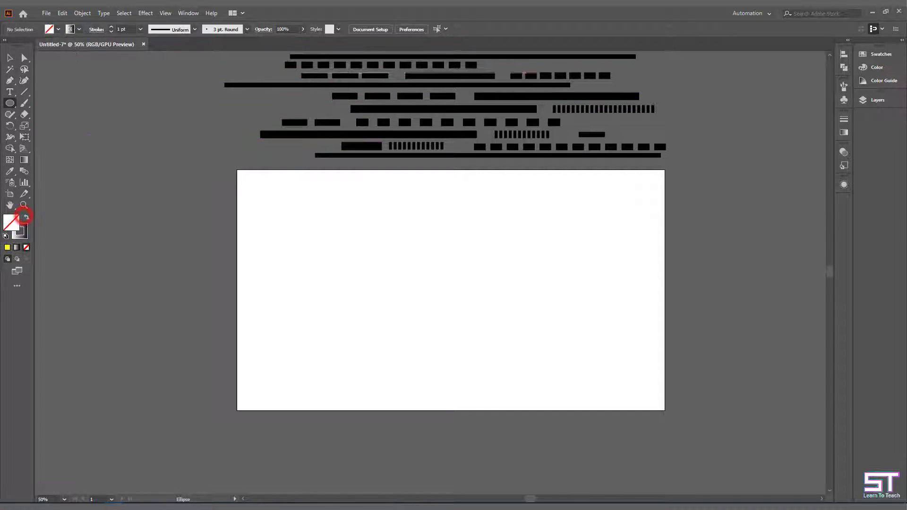
click(80, 29)
click(25, 45)
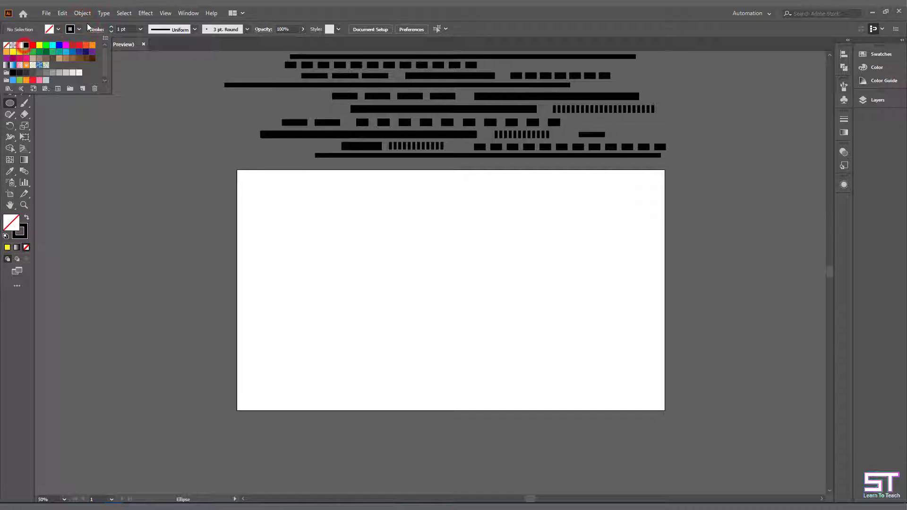
click(418, 281)
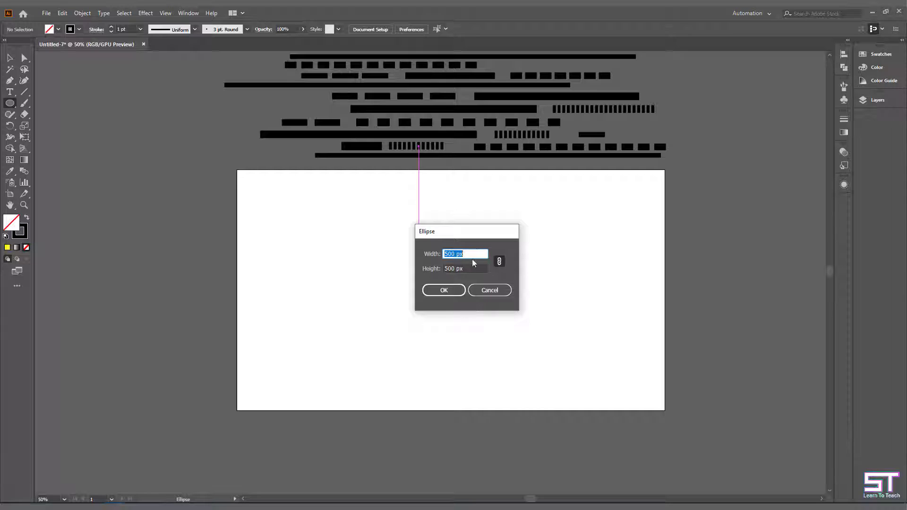
click(450, 289)
Center the circle vertically and horizontally on the artboard.
click(10, 57)
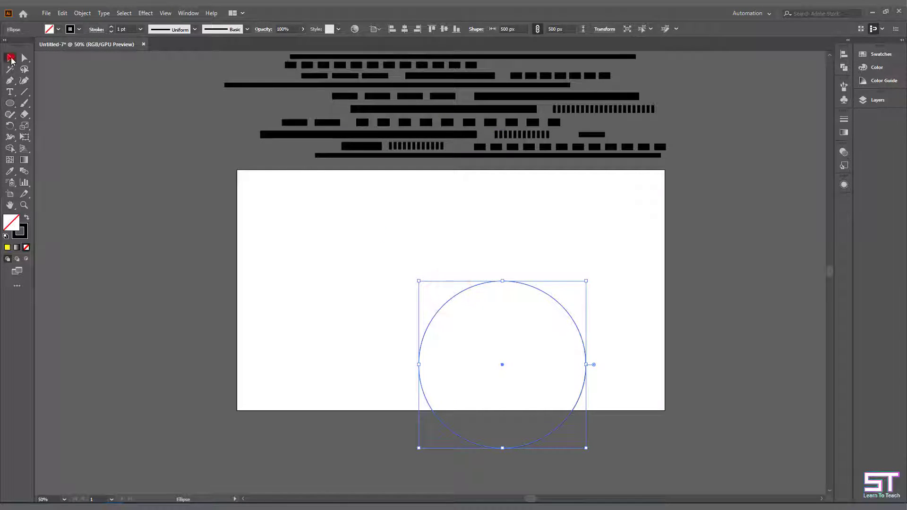
click(444, 28)
click(404, 29)
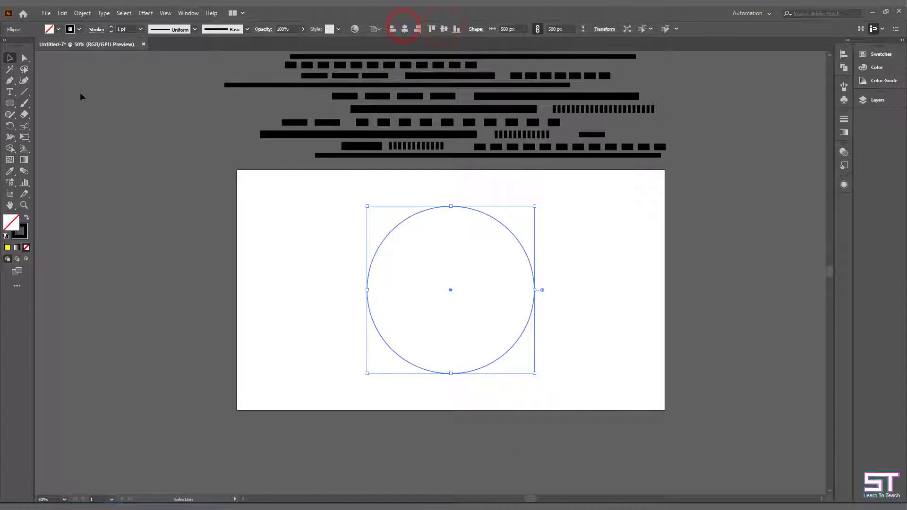
Draw a vertical line about 743 px long through the circle's center, extending past both edges.
click(26, 92)
mouse_move(453, 125)
mouse_down()
mouse_move(452, 425)
mouse_move(441, 197)
mouse_move(450, 178)
mouse_up()
click(10, 58)
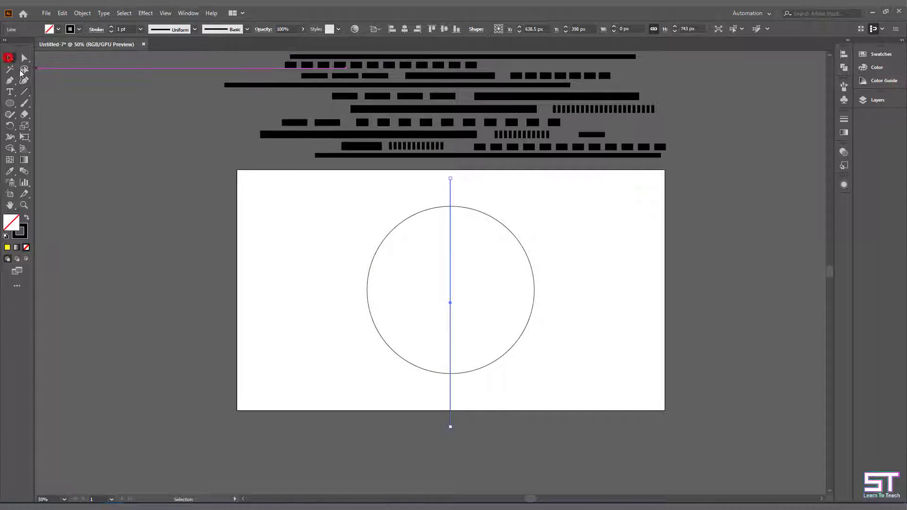
Split the circle along the vertical line with the Pathfinder Divide operation.
drag(338, 227, 607, 423)
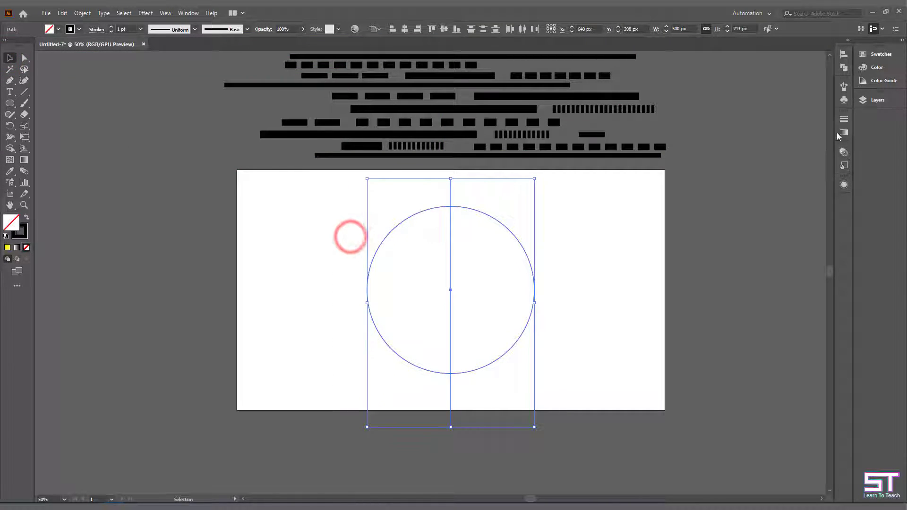
click(844, 68)
click(733, 99)
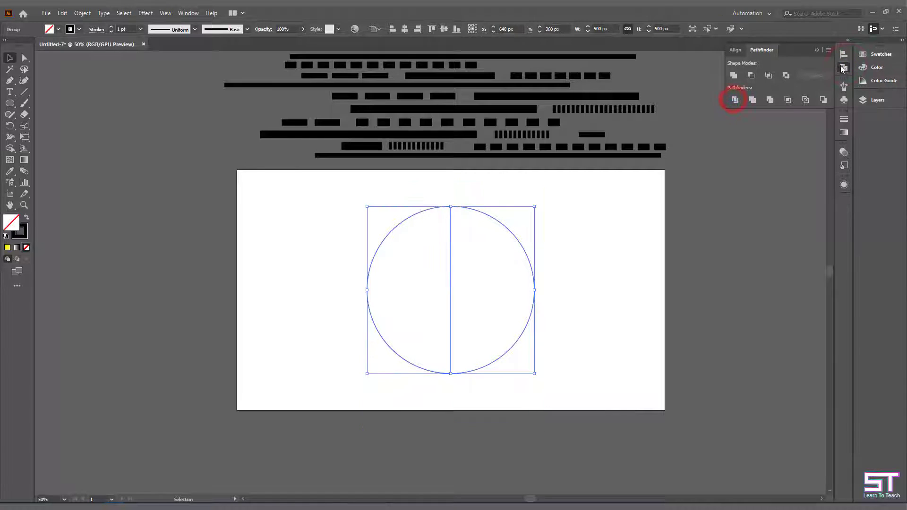
click(844, 66)
Ungroup the divided circle and delete its left half.
right_click(537, 301)
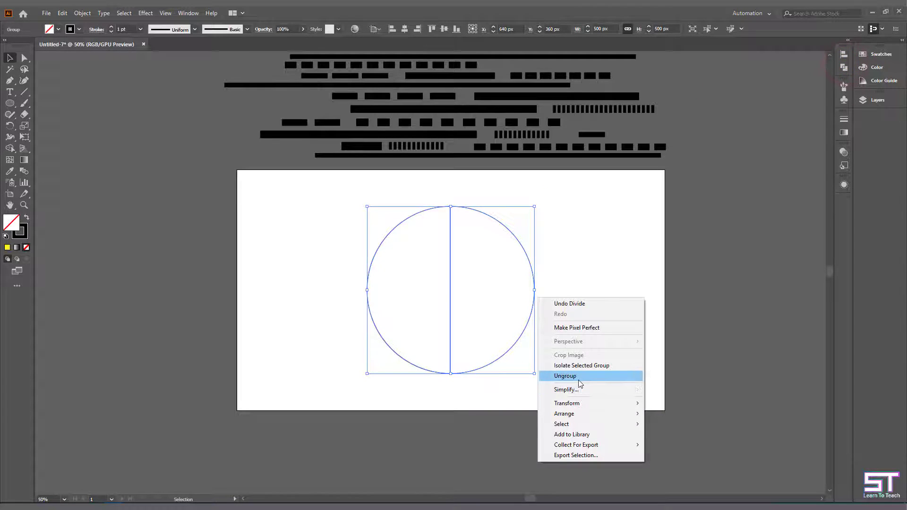
click(575, 376)
click(542, 379)
click(429, 370)
key(Delete)
Apply a 3D Revolve effect to the remaining half circle and turn on its preview.
drag(400, 265, 524, 361)
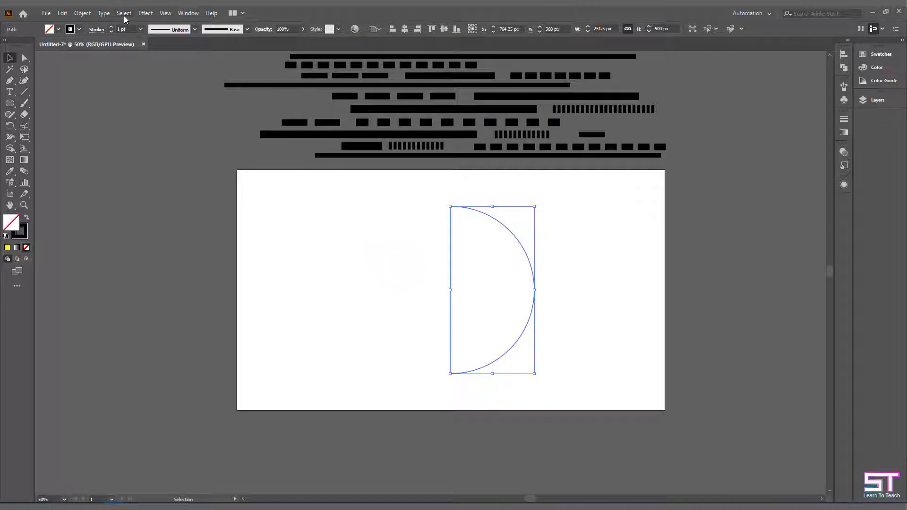
click(144, 14)
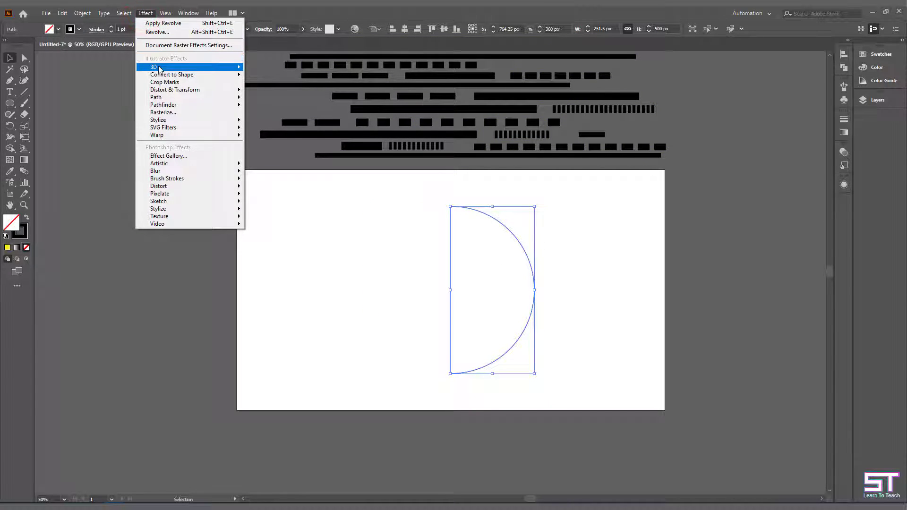
mouse_move(160, 69)
click(270, 80)
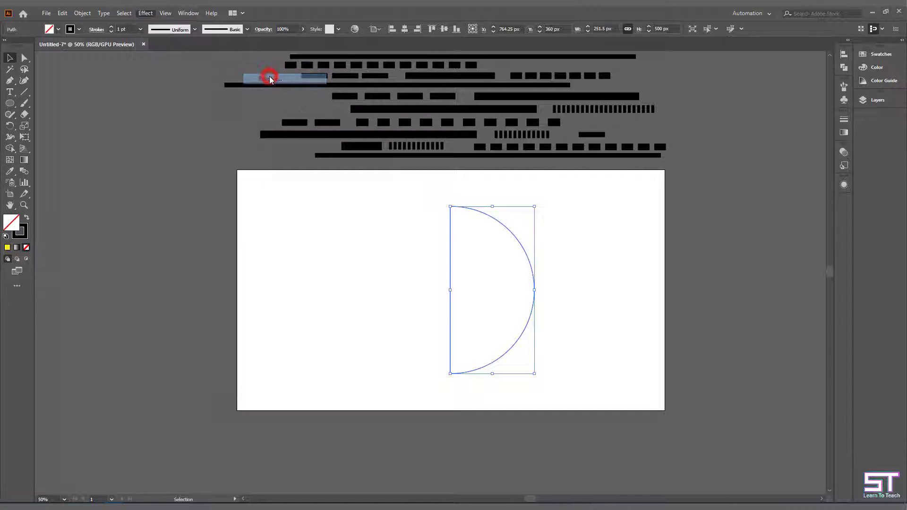
drag(681, 157, 231, 175)
click(74, 374)
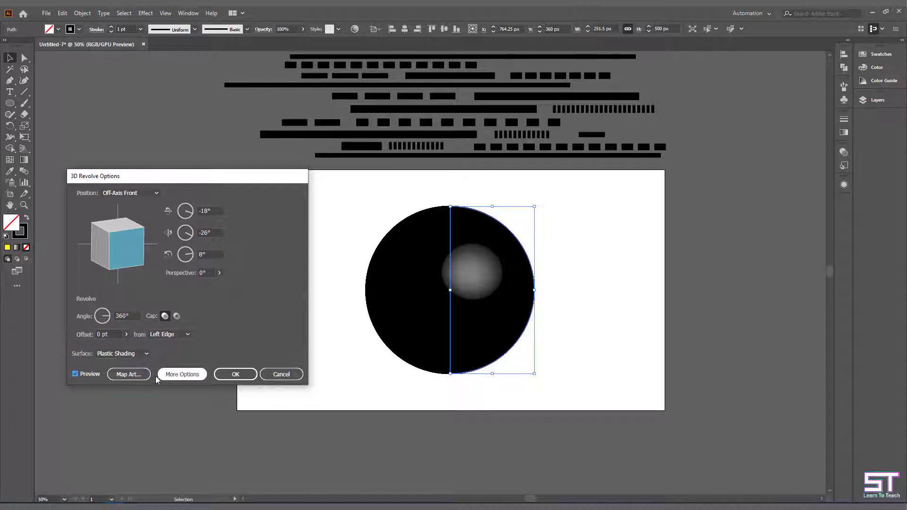
Start mapping art on the sphere with invisible geometry enabled and assign New Symbol to surface 4 of 5.
click(138, 375)
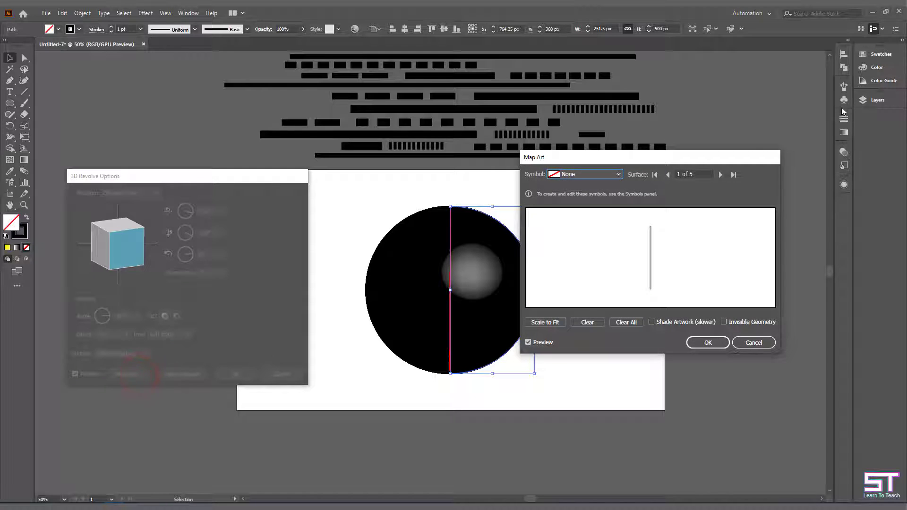
click(719, 175)
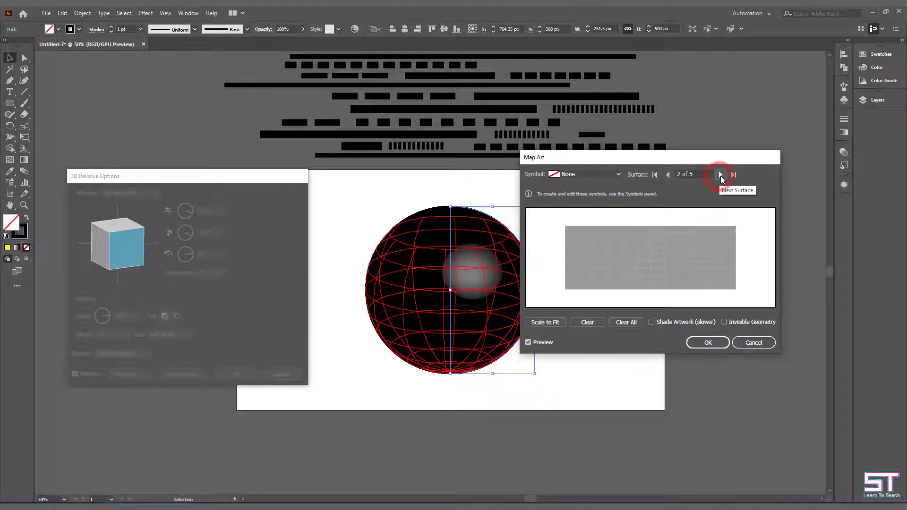
click(720, 174)
click(720, 175)
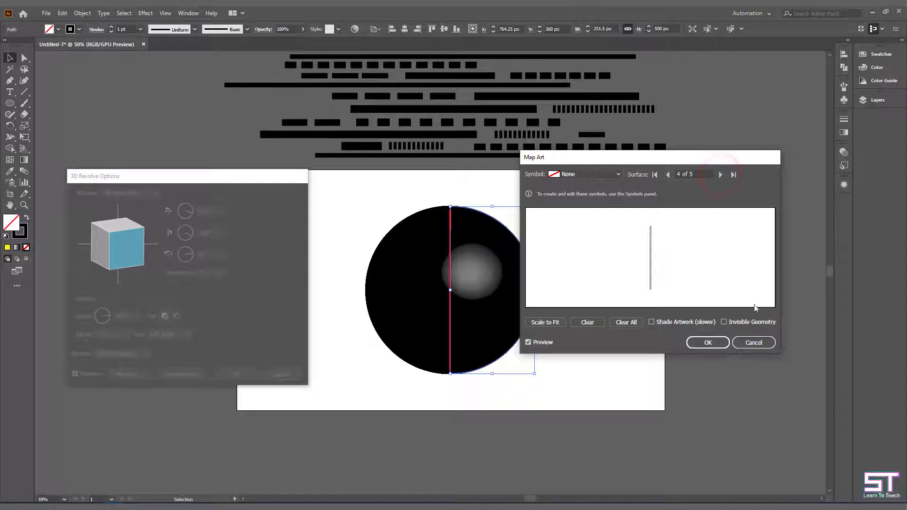
click(724, 323)
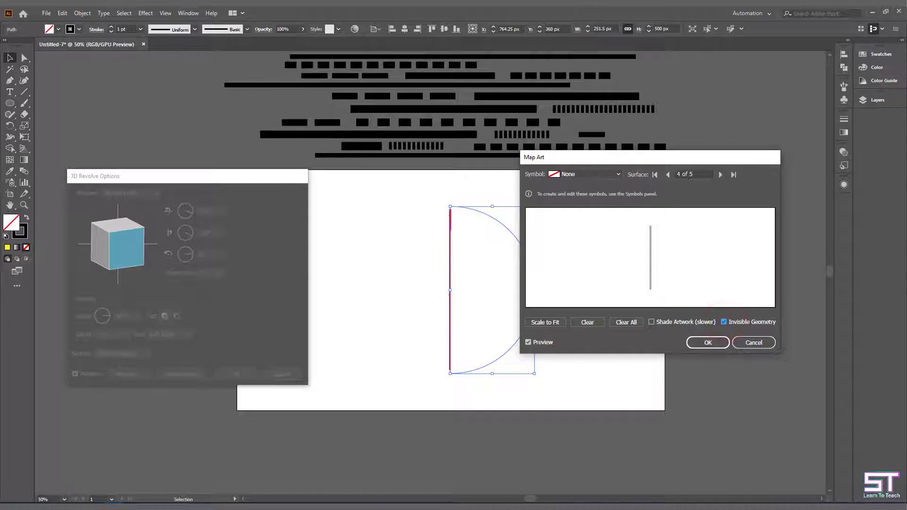
click(589, 173)
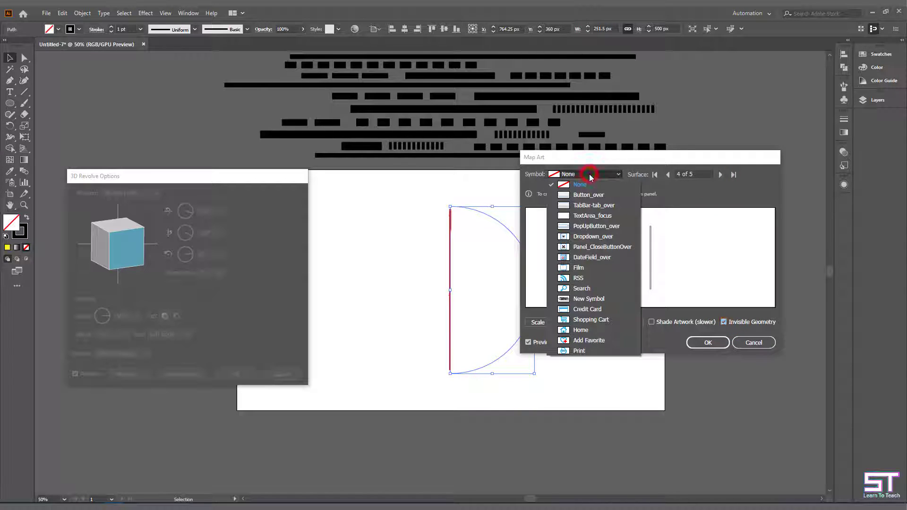
click(586, 299)
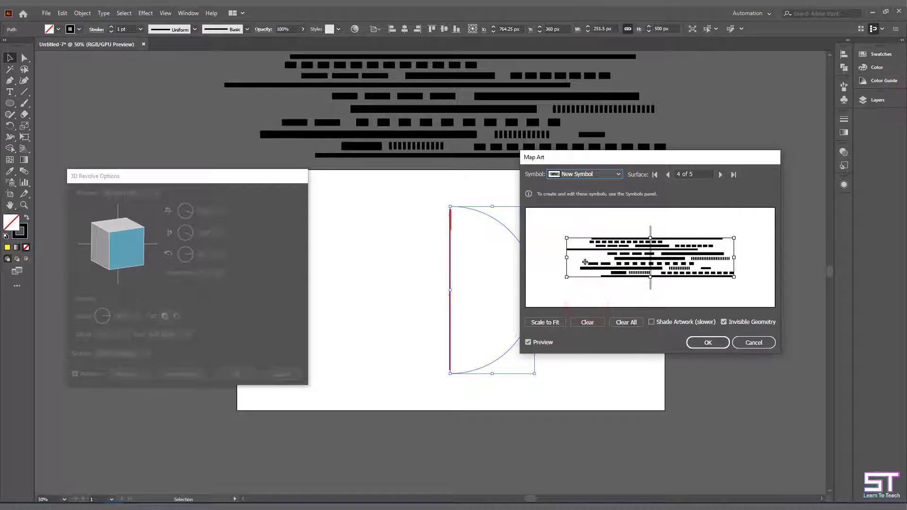
Map New Symbol onto surface 5 of 5, stretch it horizontally to the surface's full width, and accept the mapping.
click(718, 175)
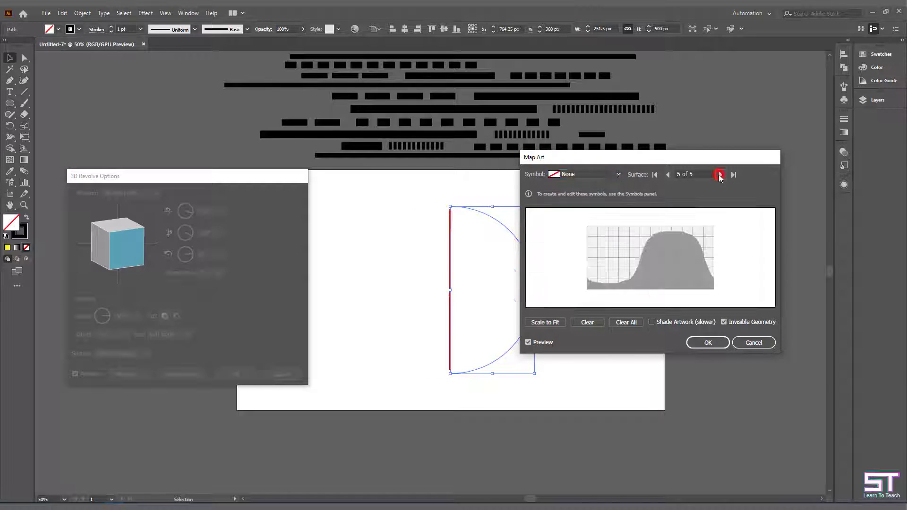
click(588, 176)
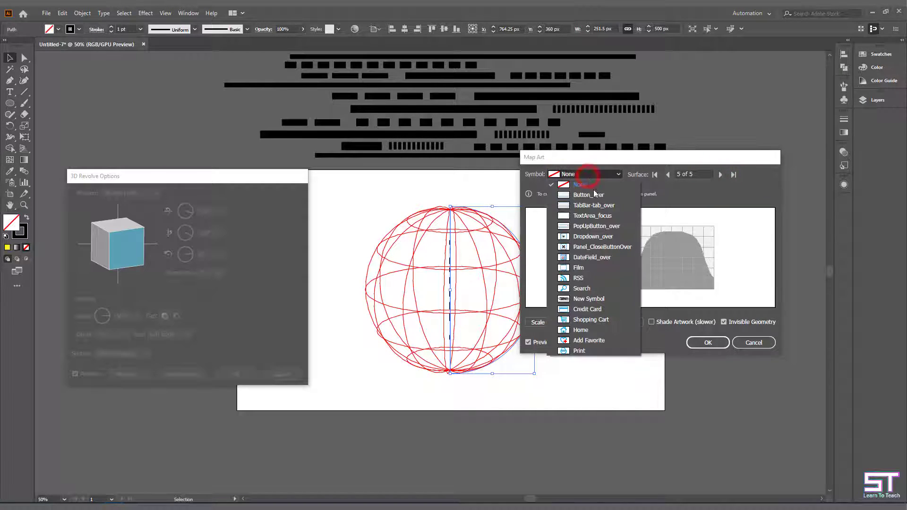
click(594, 300)
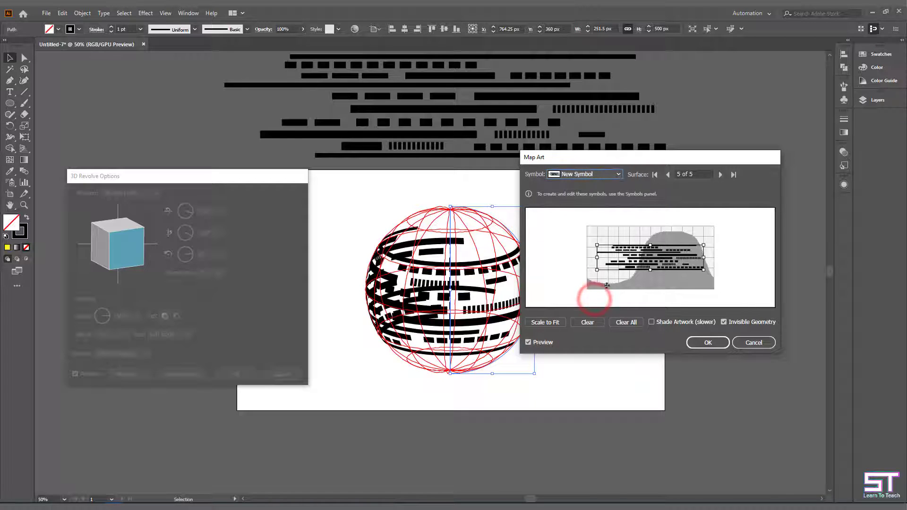
drag(596, 258, 586, 258)
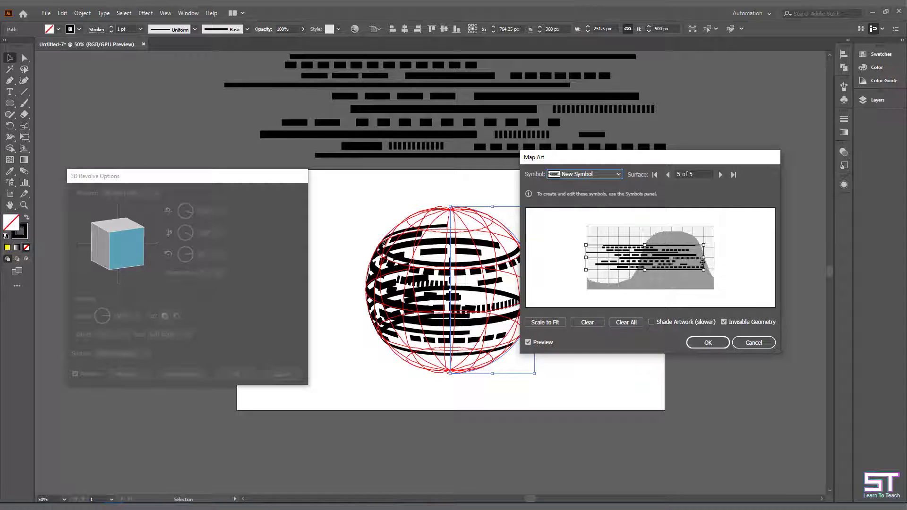
drag(704, 261, 715, 261)
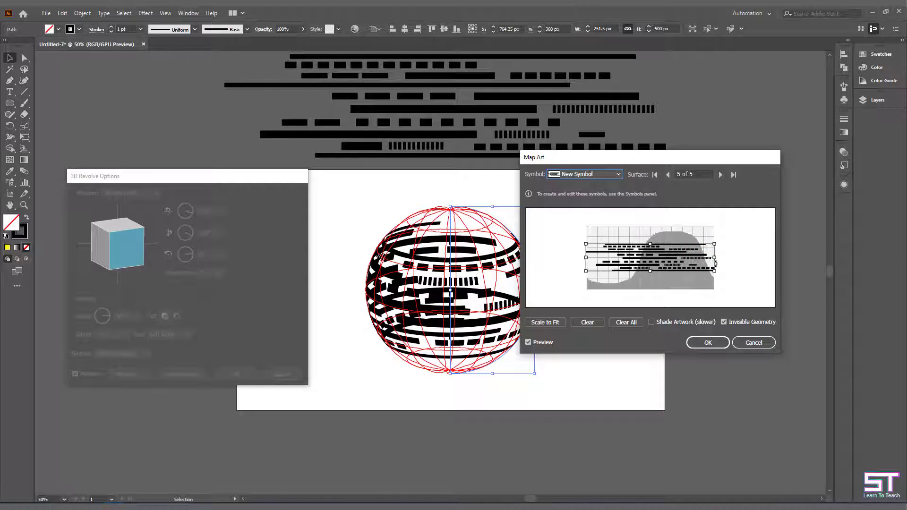
click(719, 344)
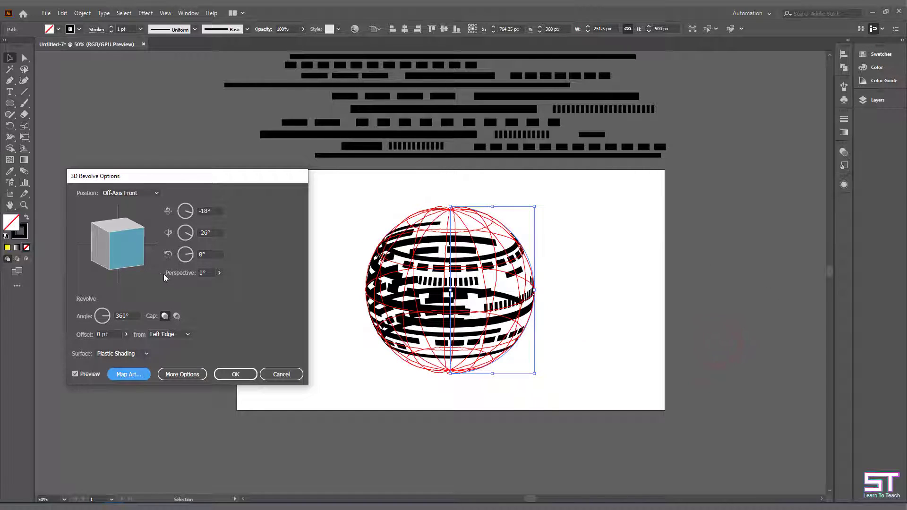
Set the revolved sphere's X-axis rotation to -35°.
click(217, 210)
text(-9)
key(Return)
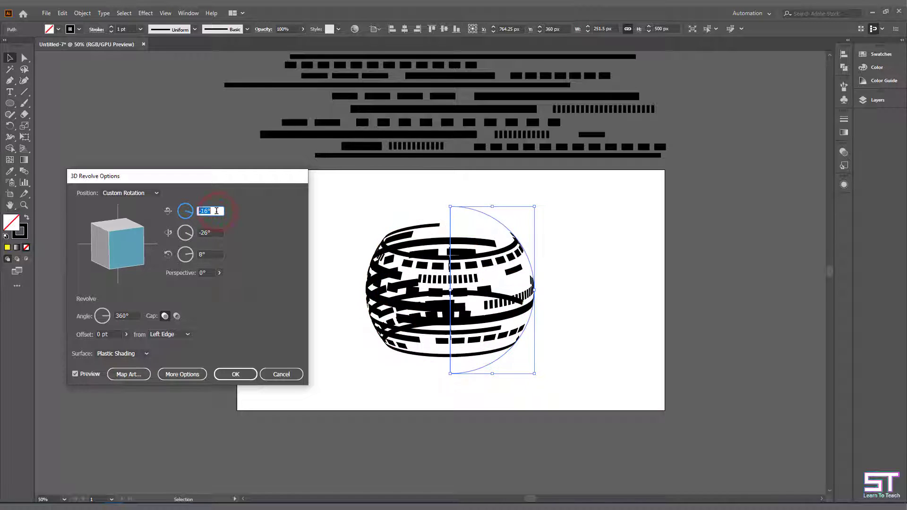
text(-24)
key(Return)
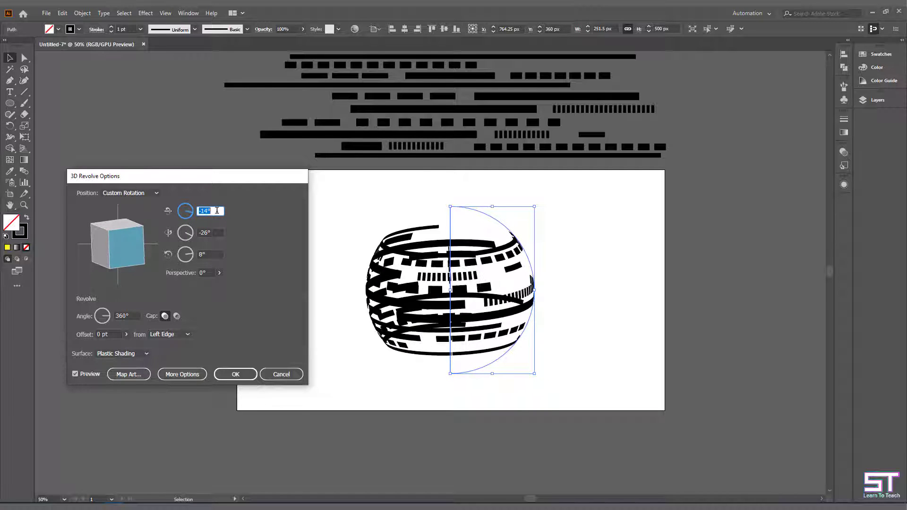
text(-31)
key(Return)
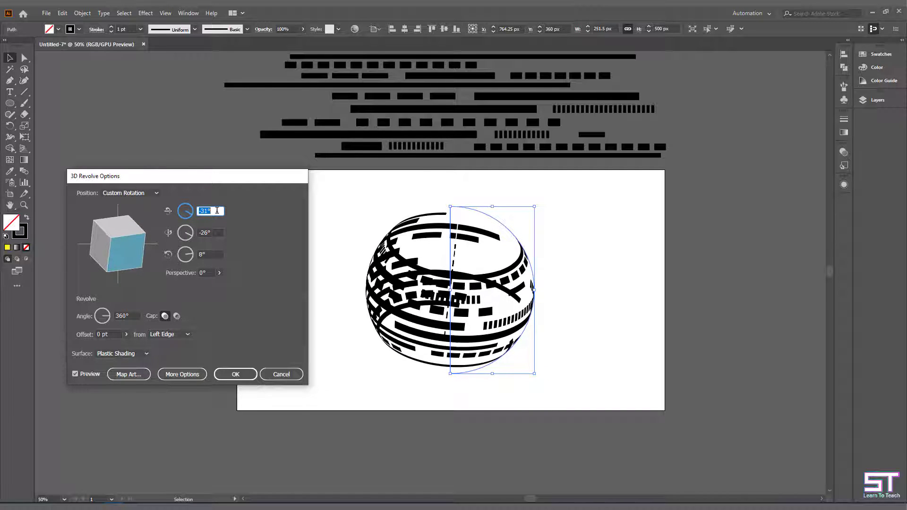
text(-34)
key(Return)
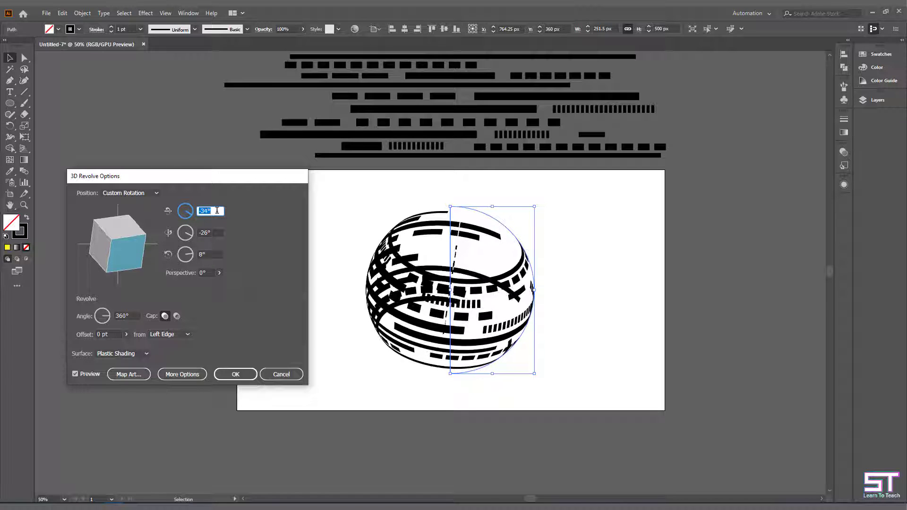
key(Down)
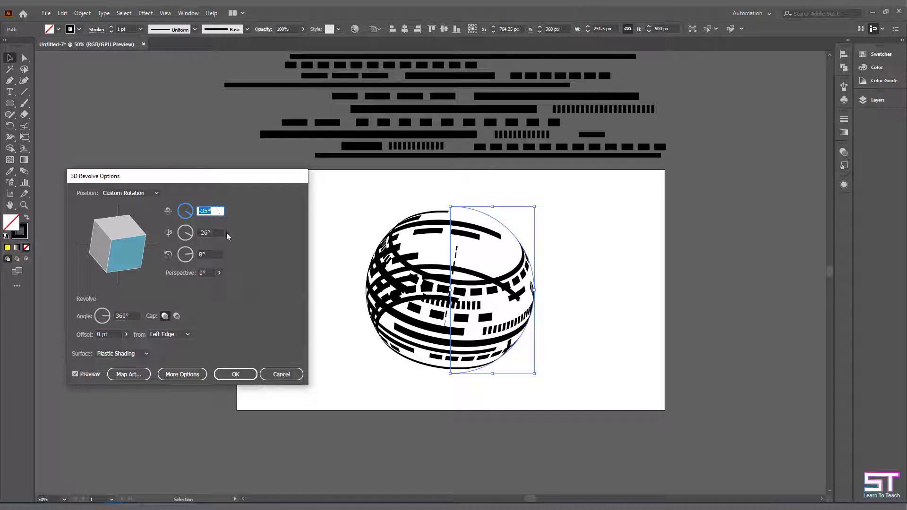
Set the revolved sphere's Y-axis rotation to -5°.
click(216, 234)
key(Up)
key(Up)
key(Up)
key(Up)
key(Up)
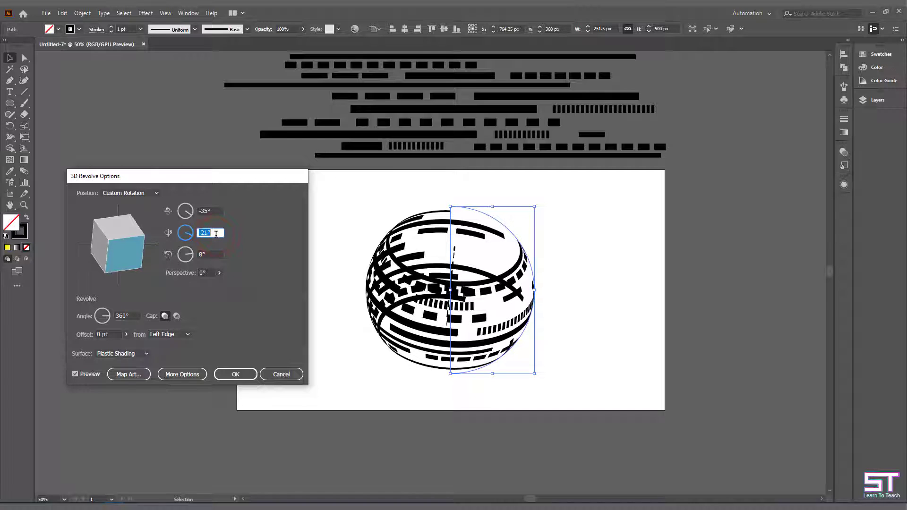
key(Up)
key(Up)
key(Up)
key(Up)
key(Up)
key(Up)
key(Up)
key(Up)
key(Up)
key(Up)
key(Up)
key(Up)
key(Up)
key(Up)
key(Up)
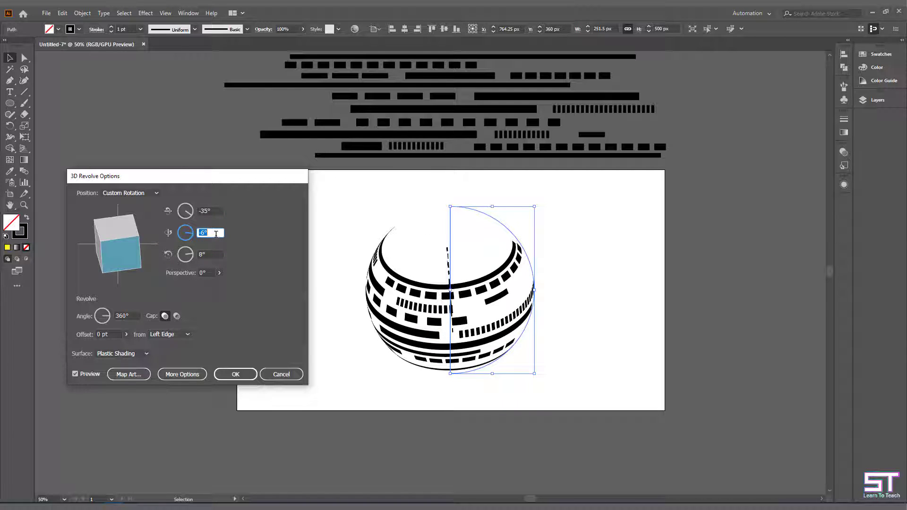
key(Up)
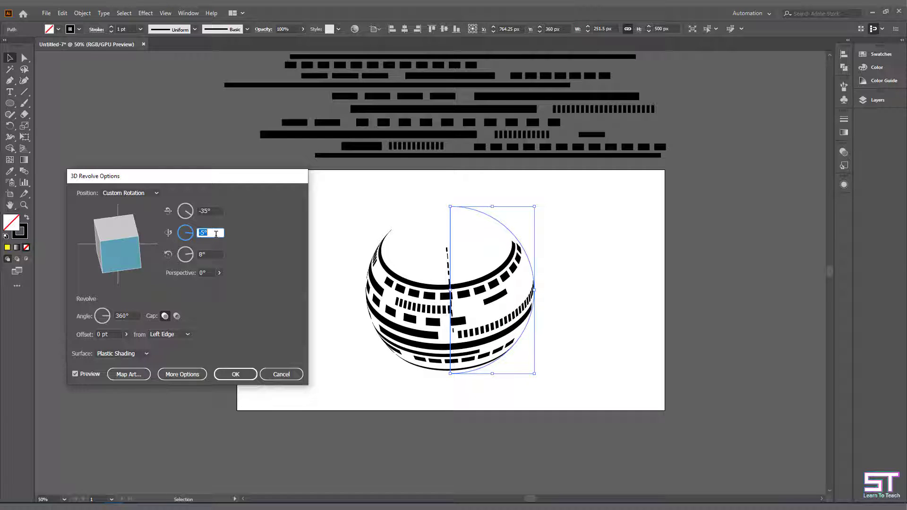
Accept the 3D Revolve settings and expand the appearance of the revolved sphere.
click(238, 372)
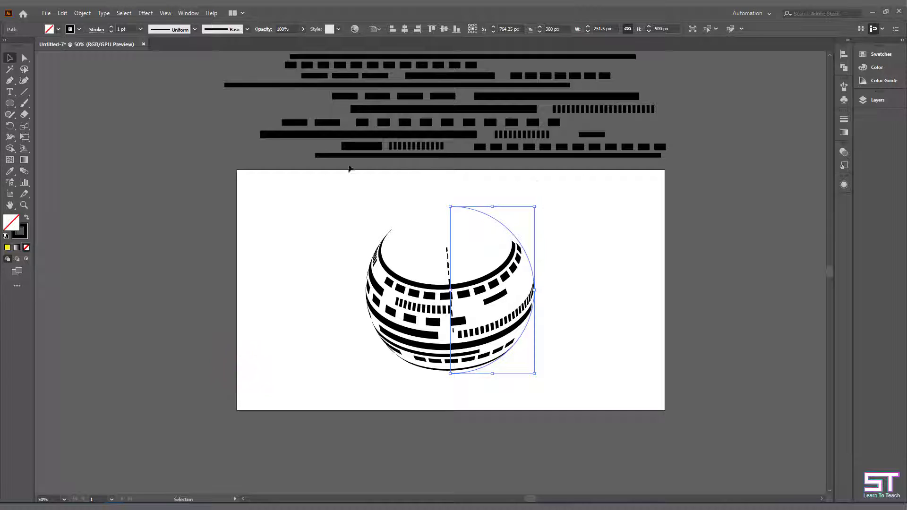
click(76, 13)
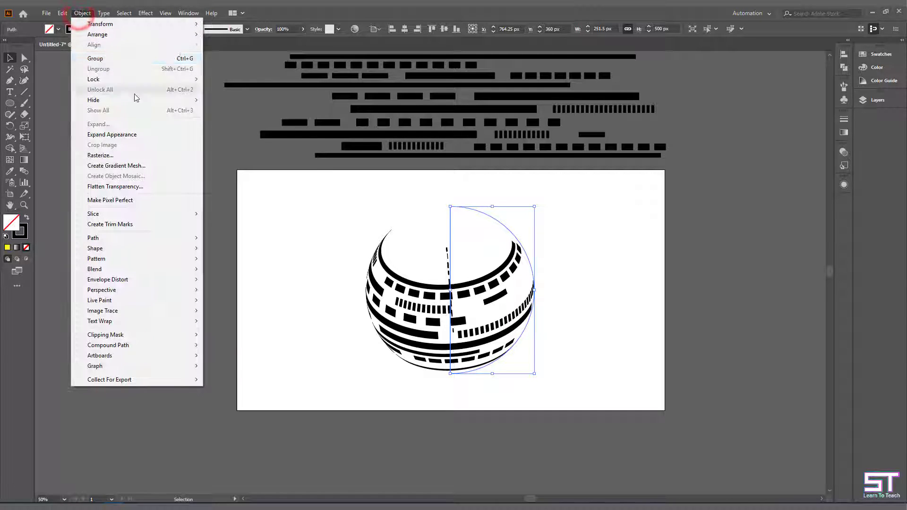
click(132, 135)
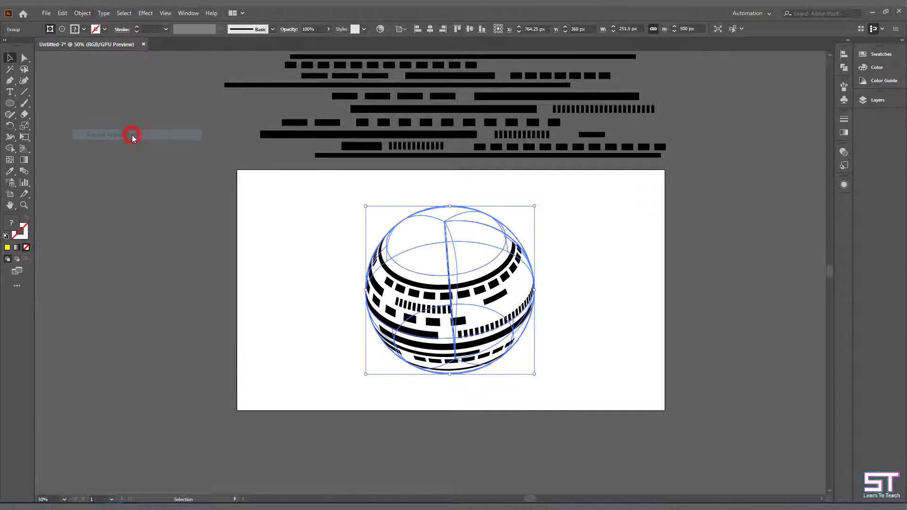
click(620, 292)
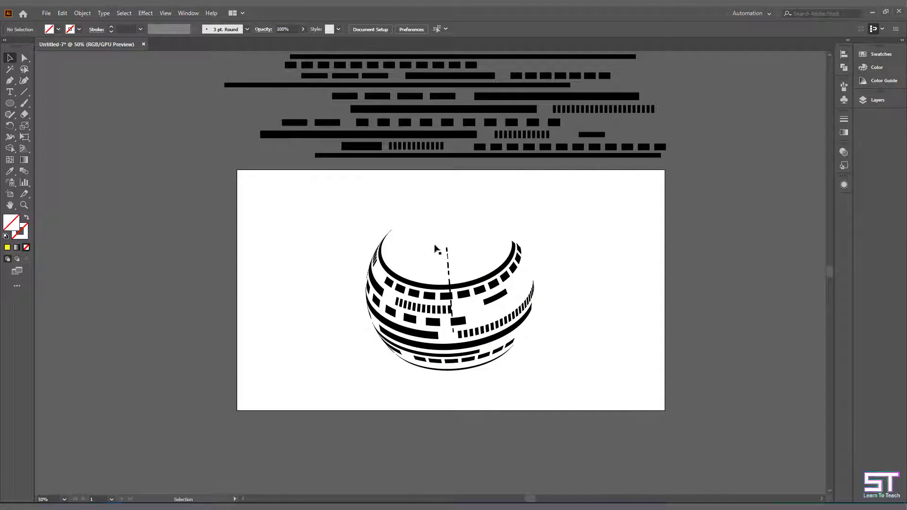
Draw an ellipse of about 161 × 295 px without fill or stroke beside the sphere, and delete it with all similar invisible objects.
click(10, 103)
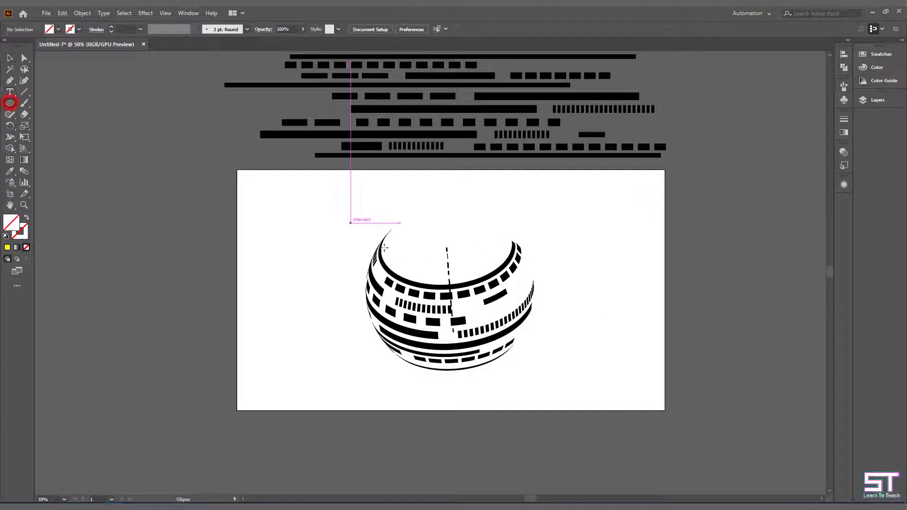
drag(273, 217, 329, 316)
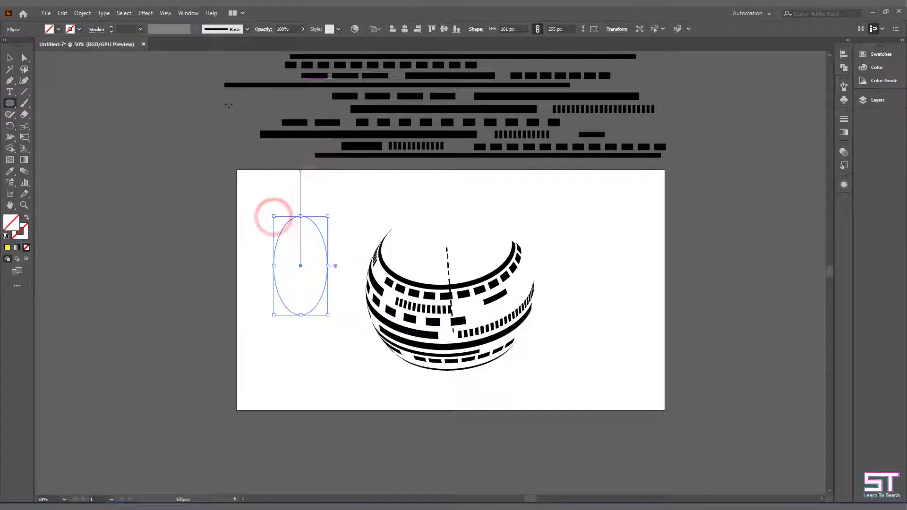
click(58, 30)
click(80, 30)
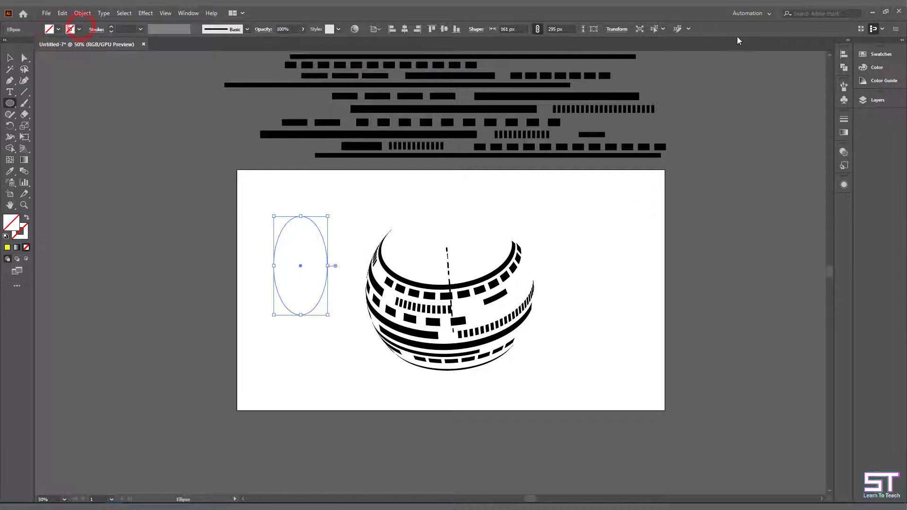
click(658, 29)
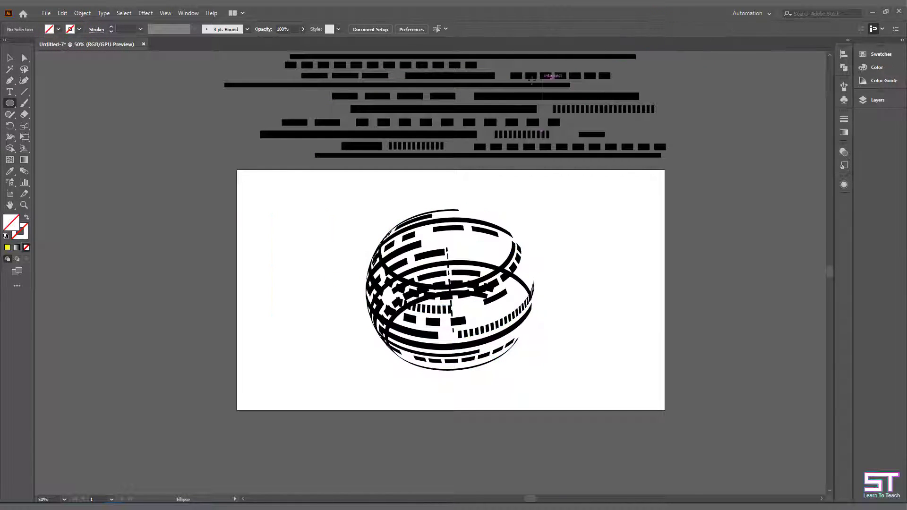
Ungroup the expanded sphere artwork twice to separate its striped surfaces.
click(10, 58)
click(616, 256)
right_click(447, 251)
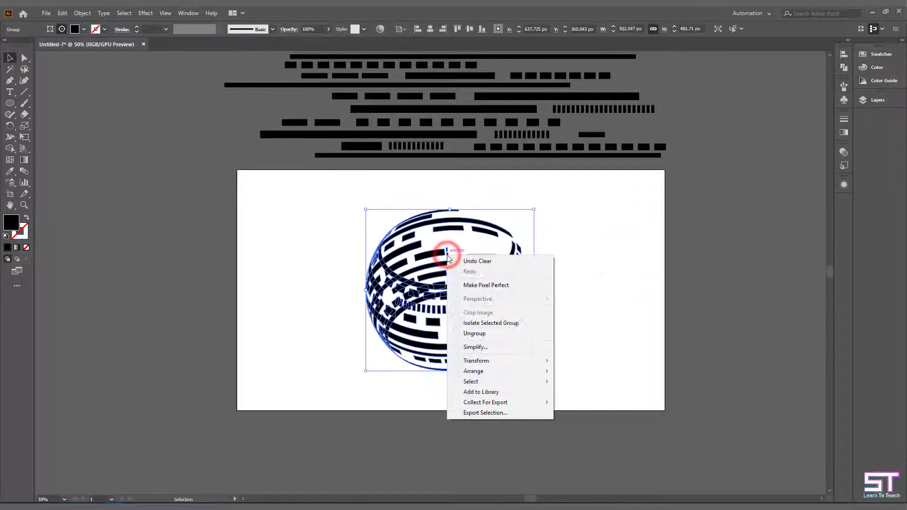
click(466, 333)
click(614, 277)
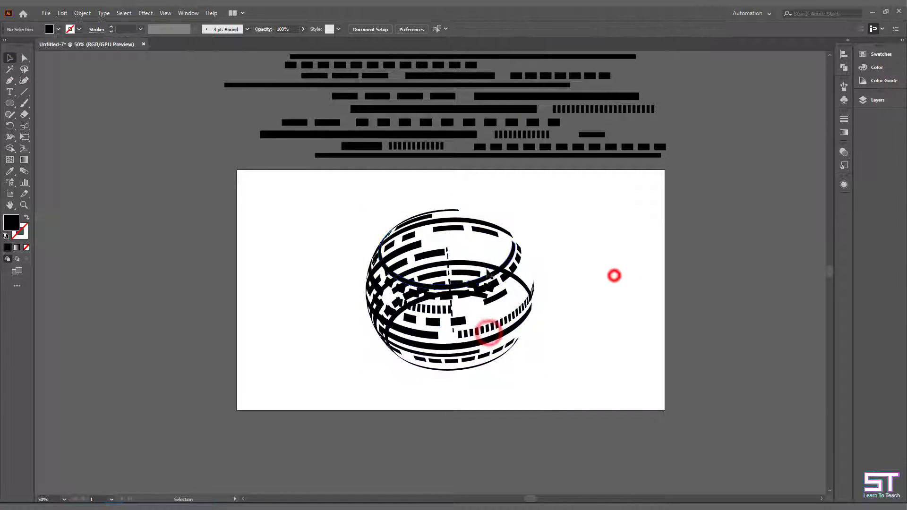
right_click(448, 252)
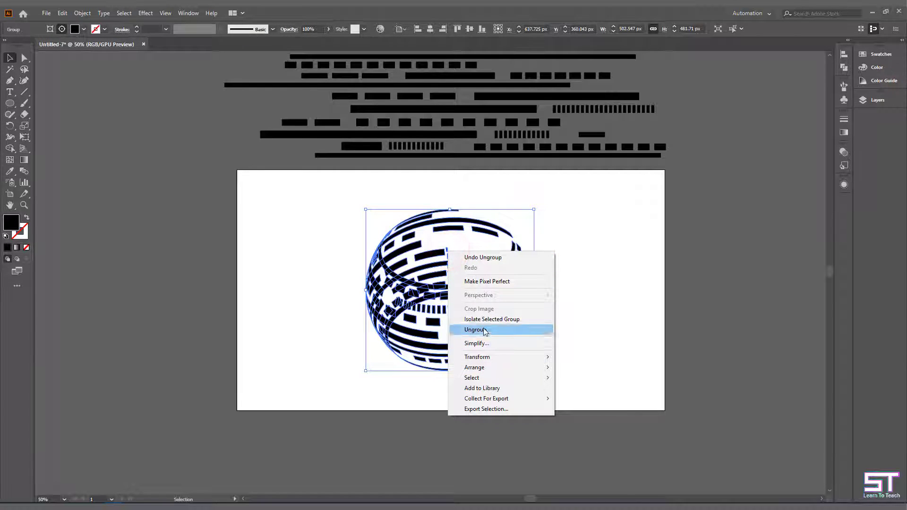
click(482, 327)
click(656, 277)
Delete the stripe groups belonging to the back of the sphere.
click(453, 255)
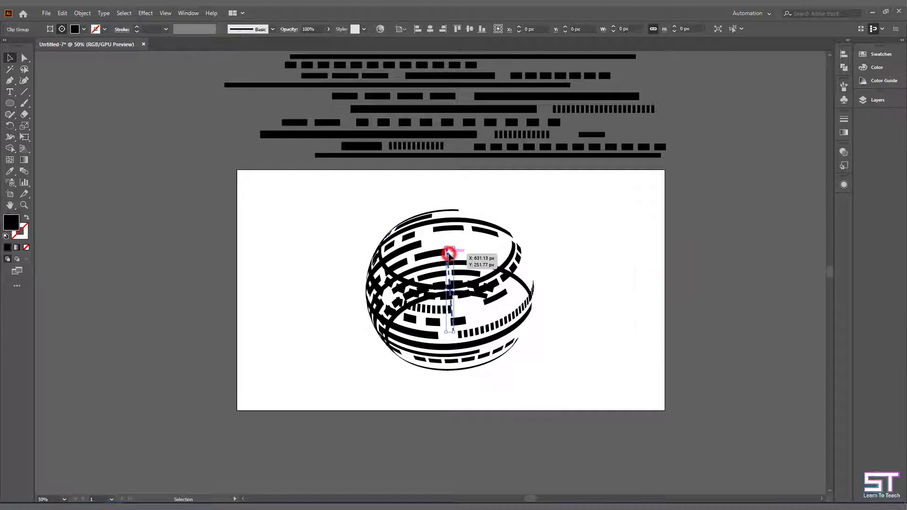
click(448, 263)
key(Delete)
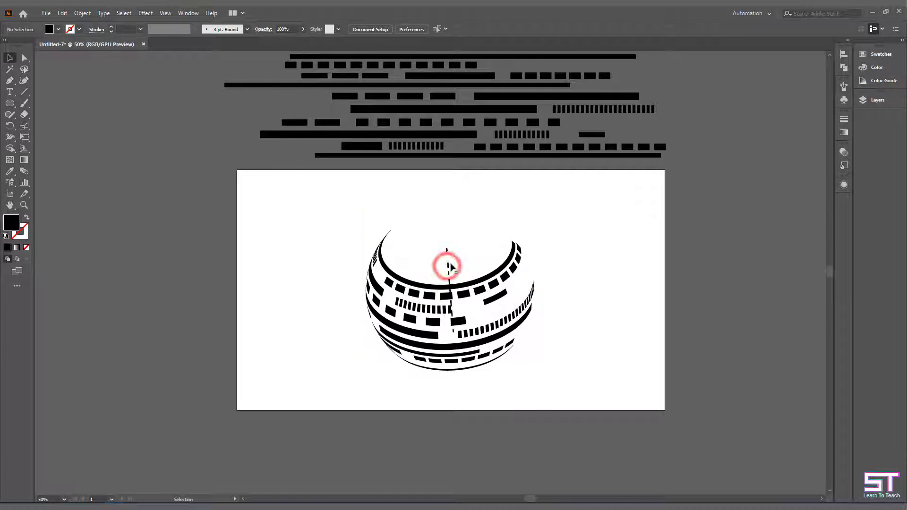
Delete the remaining thin vertical dashed seam in the middle of the sphere.
click(447, 265)
click(449, 263)
click(448, 267)
key(Delete)
click(455, 243)
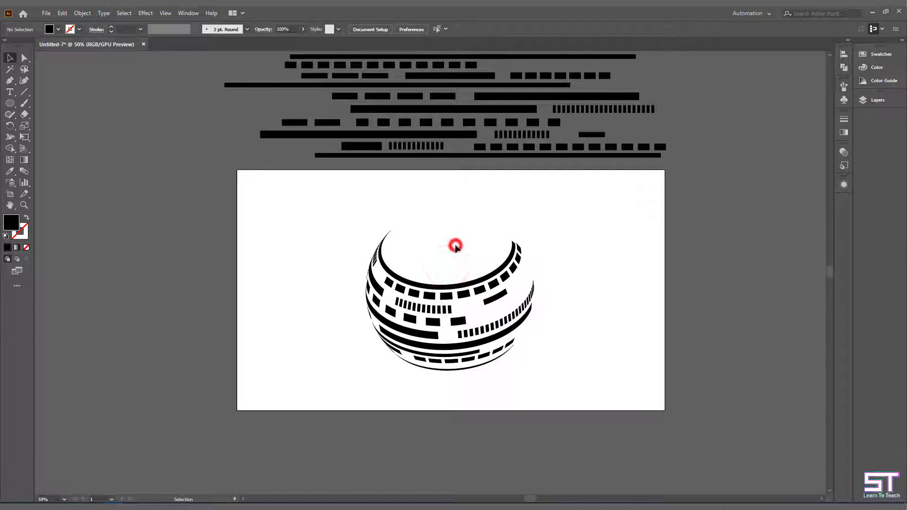
Create a 500 × 500 px circle on the artboard with unlinked proportions.
click(9, 103)
click(262, 237)
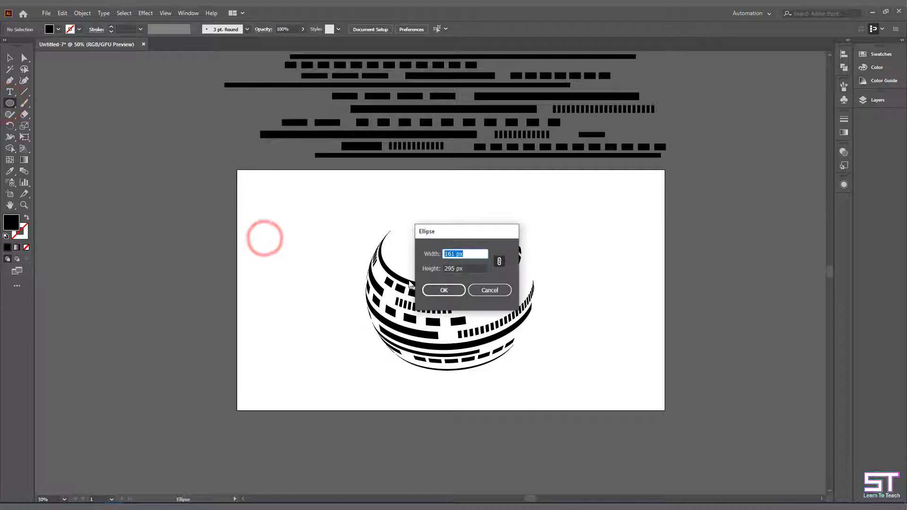
click(499, 261)
double_click(482, 254)
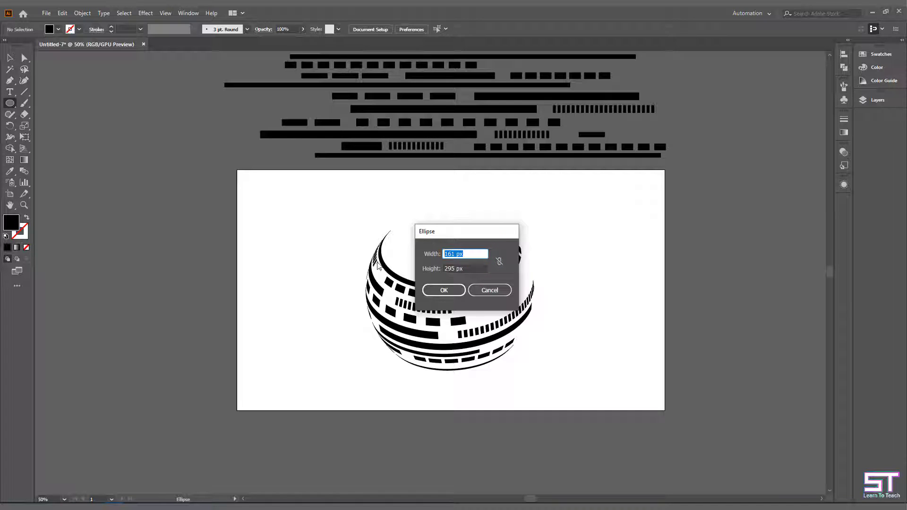
double_click(472, 269)
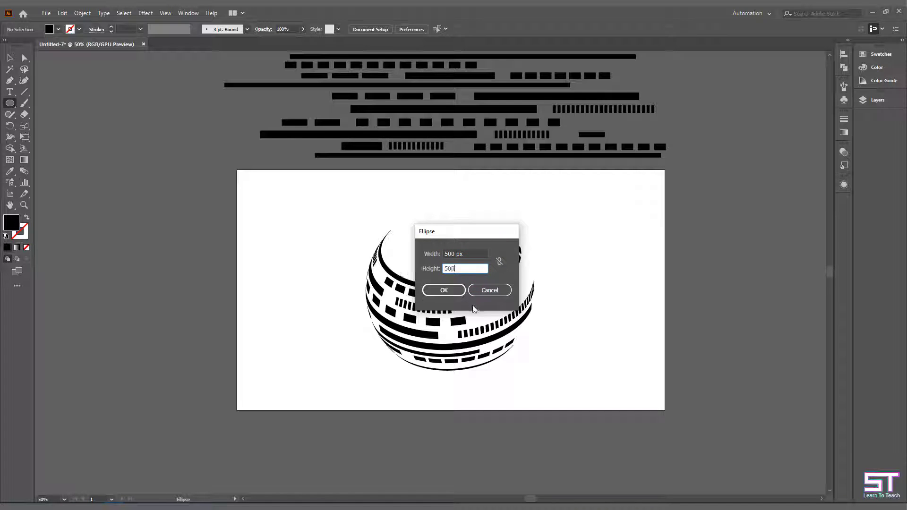
click(445, 291)
Center the black circle vertically and horizontally on the artboard and send it behind the stripes.
click(11, 57)
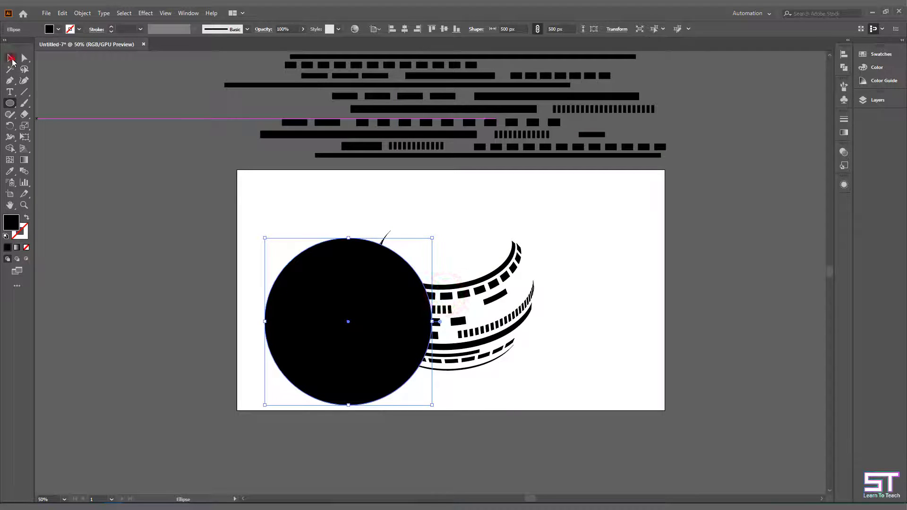
click(444, 28)
click(404, 29)
right_click(477, 269)
mouse_move(532, 425)
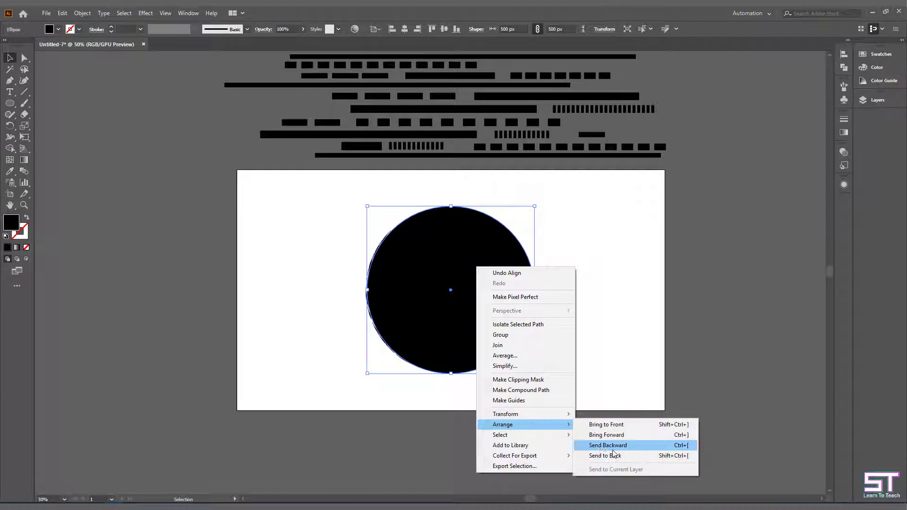
click(612, 455)
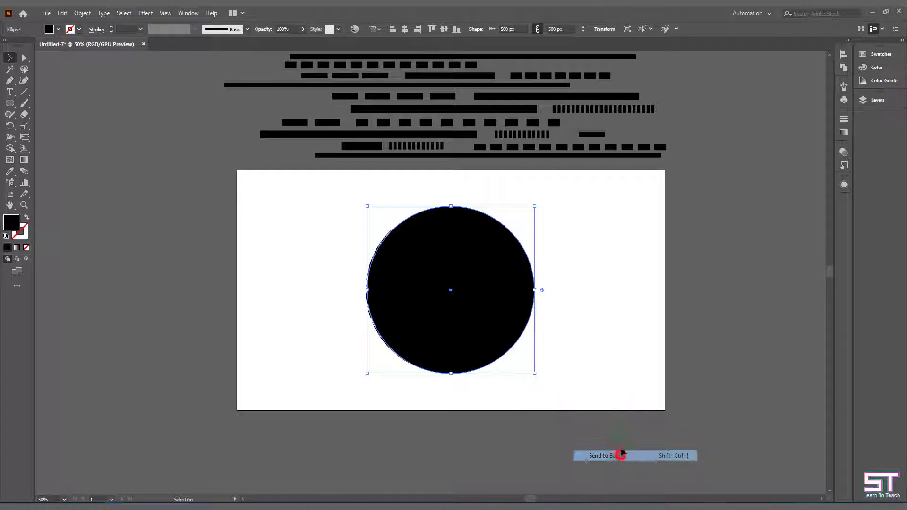
Fill the circle with a gradient whose first stop is red and last stop is yellow.
click(844, 132)
click(739, 187)
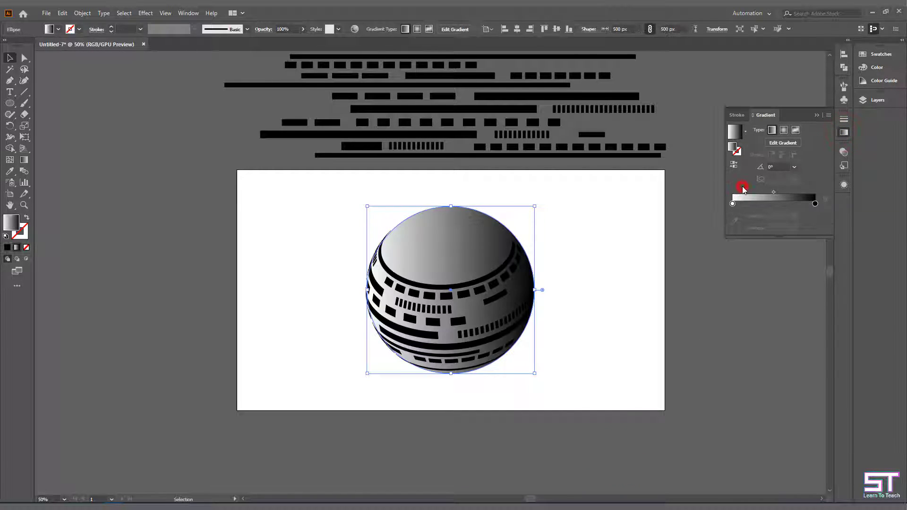
double_click(732, 204)
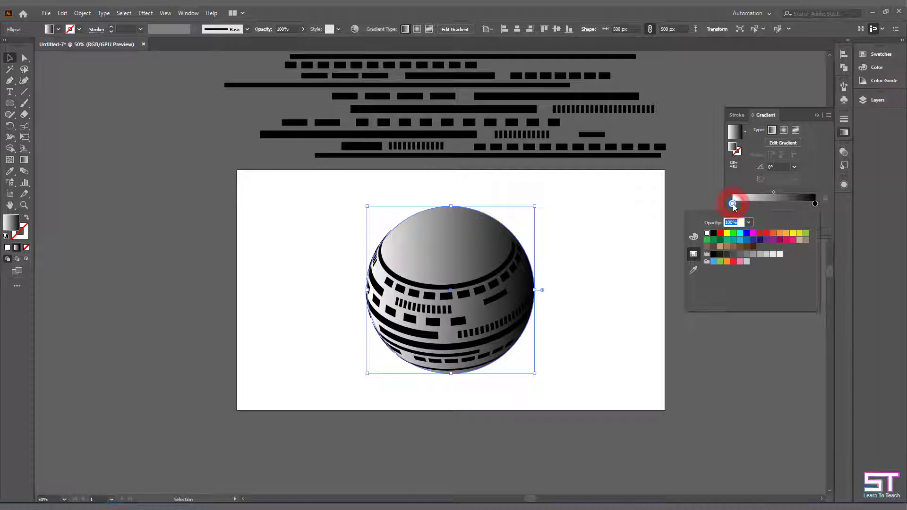
click(765, 233)
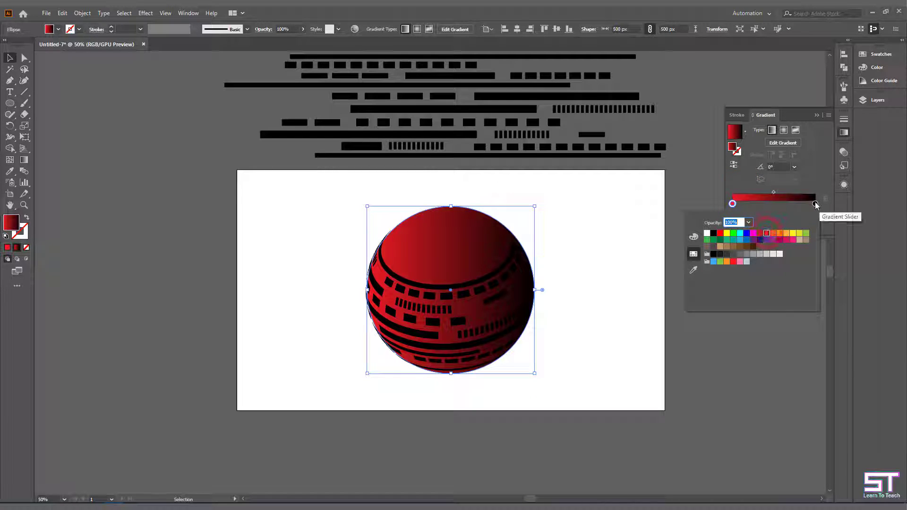
click(815, 204)
double_click(815, 204)
click(792, 234)
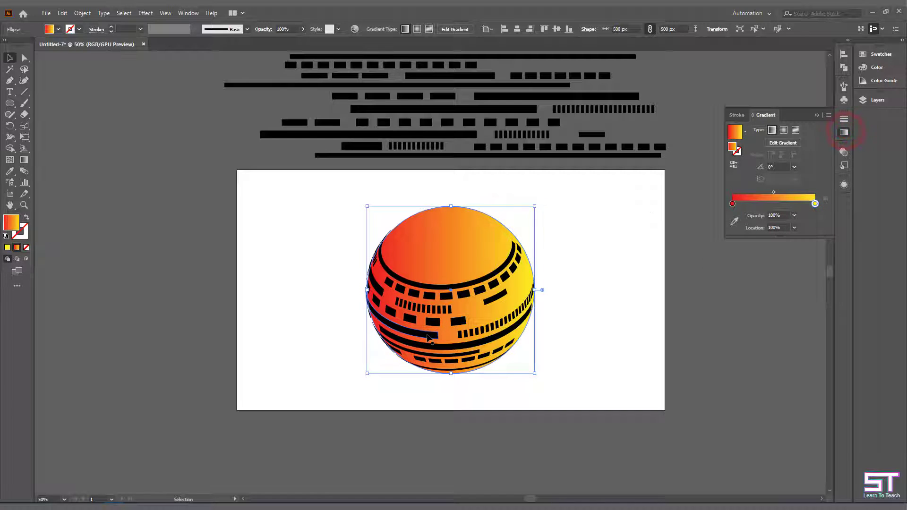
Make the circle's gradient radial and redirect it from red at the lower edge to yellow at the upper edge.
click(784, 131)
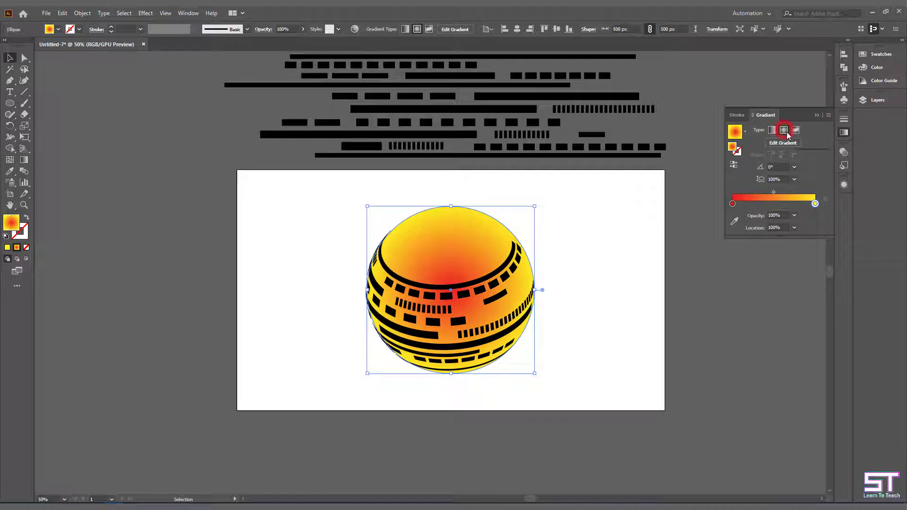
click(844, 132)
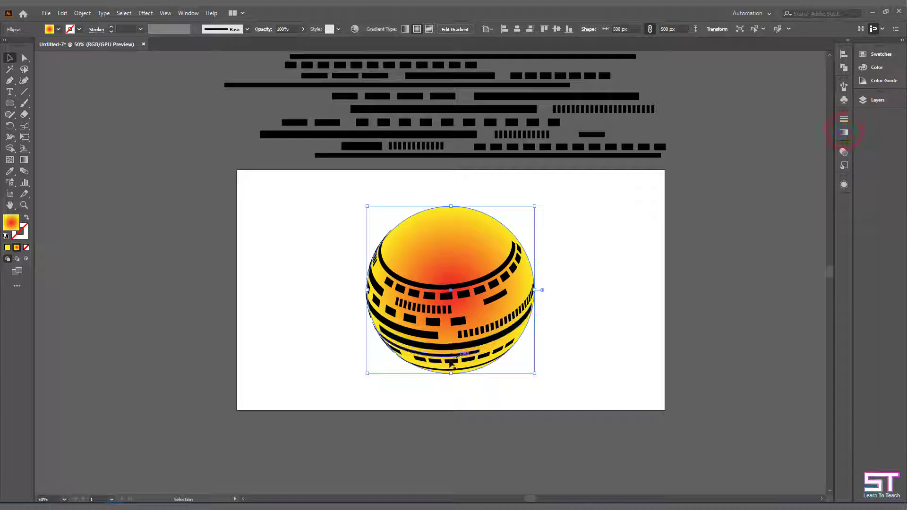
click(24, 160)
mouse_move(433, 370)
mouse_down()
mouse_move(441, 267)
mouse_move(460, 207)
mouse_up()
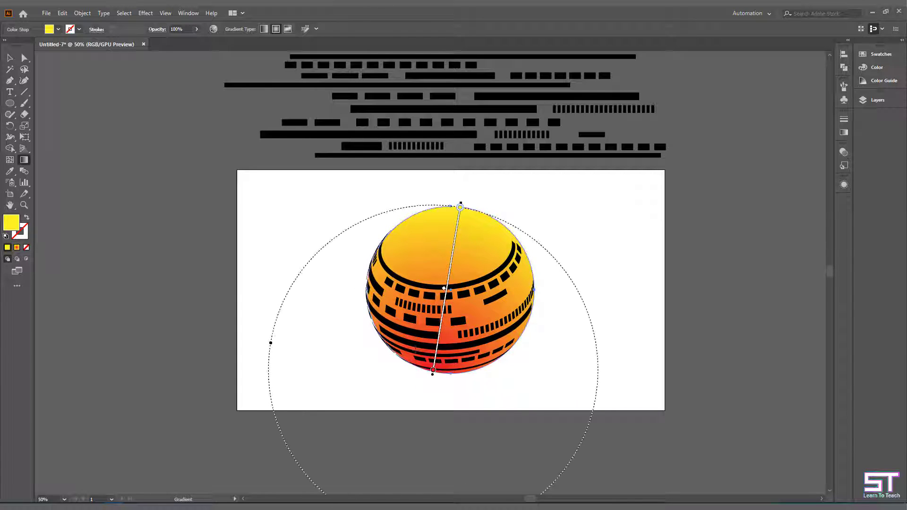
key(v)
click(263, 273)
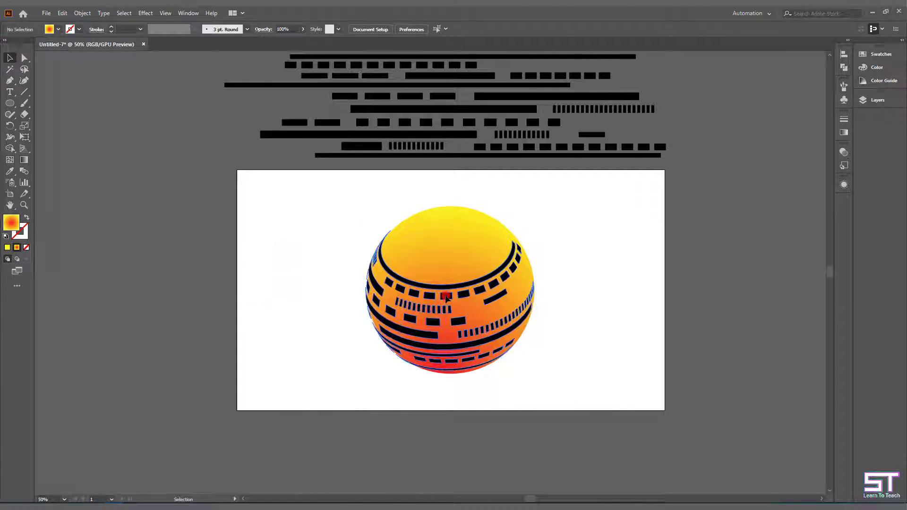
Set the sphere's stripes to the Overlay blend mode and fill them with white.
click(445, 298)
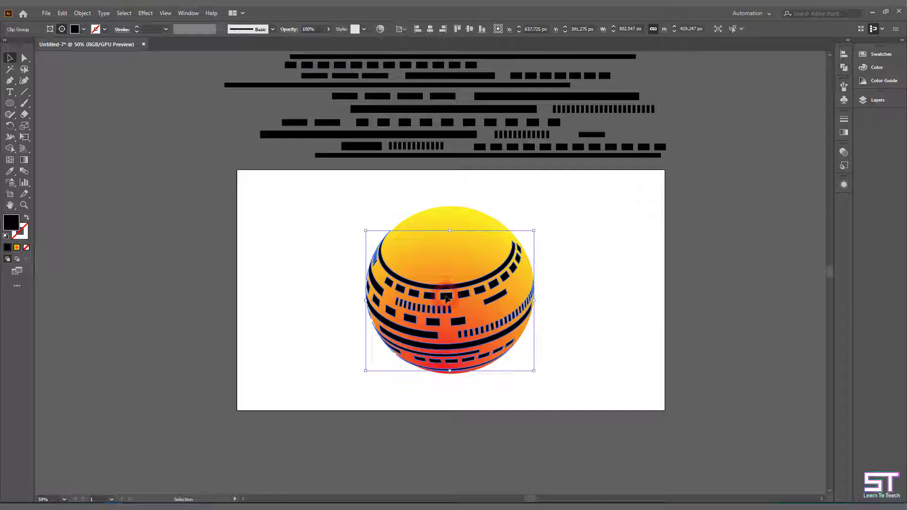
click(844, 152)
click(762, 164)
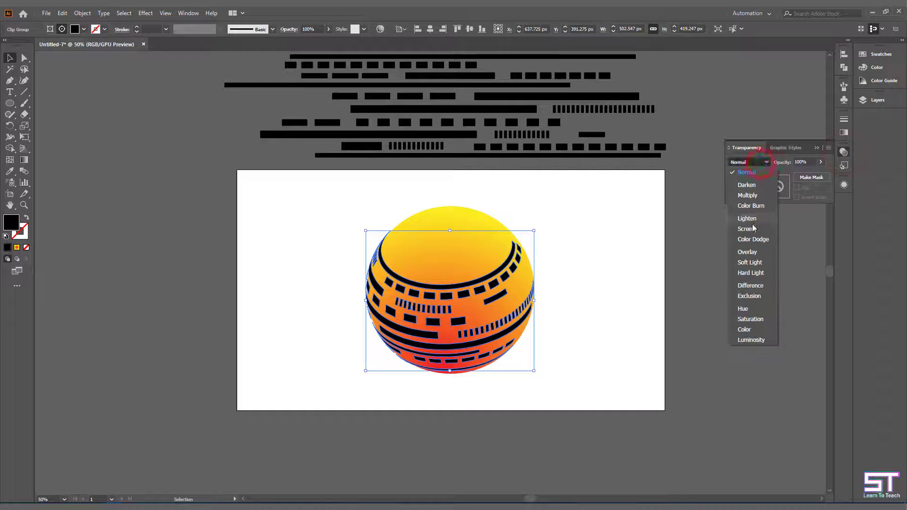
click(751, 252)
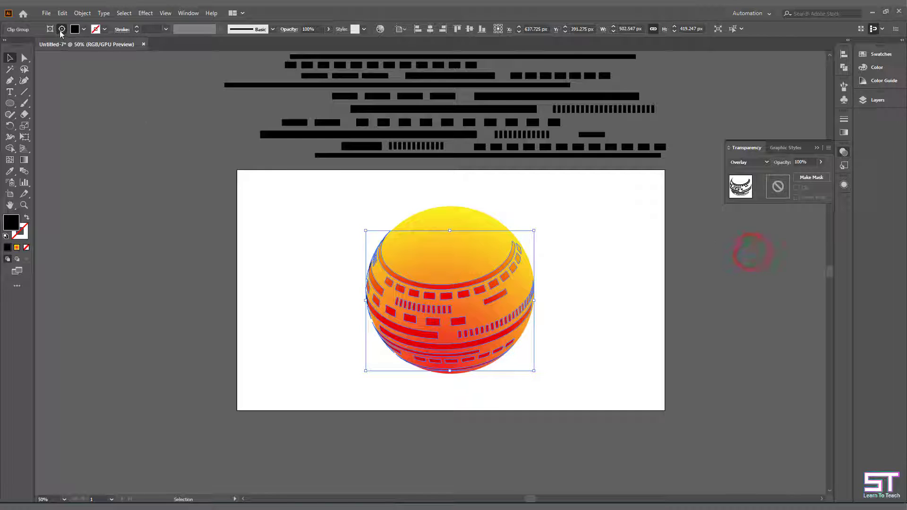
click(81, 30)
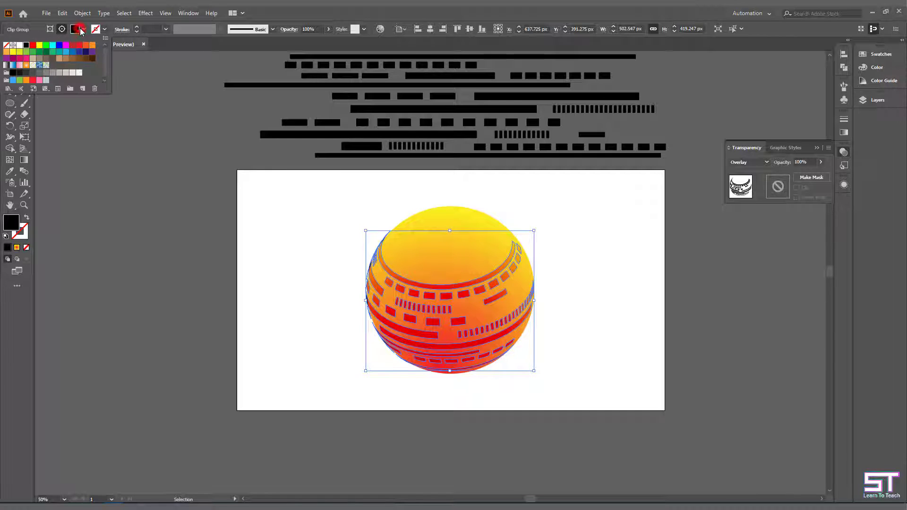
click(20, 46)
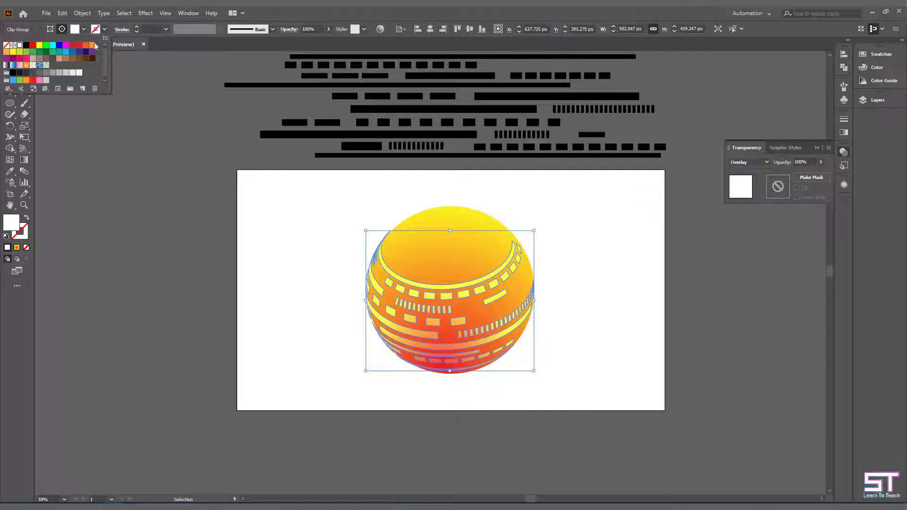
click(253, 196)
Group the stripes together with the gradient circle.
drag(335, 207, 553, 365)
right_click(521, 345)
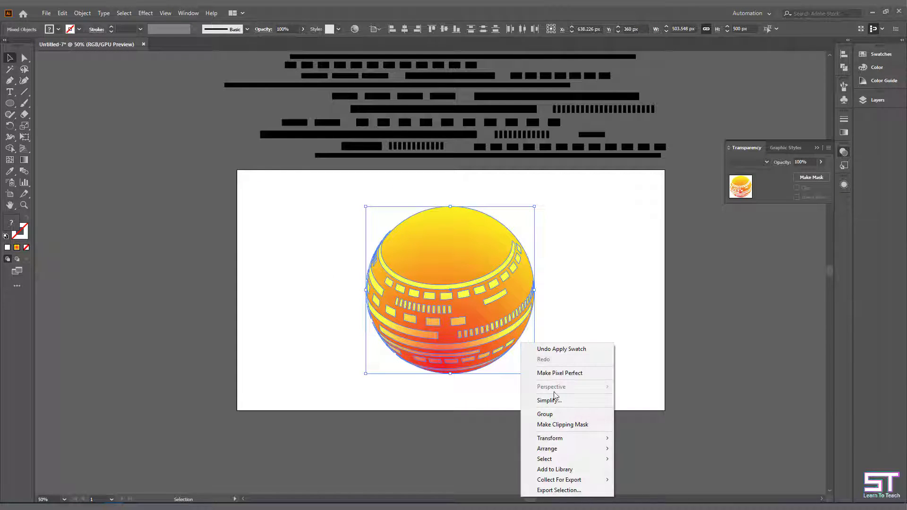
click(552, 416)
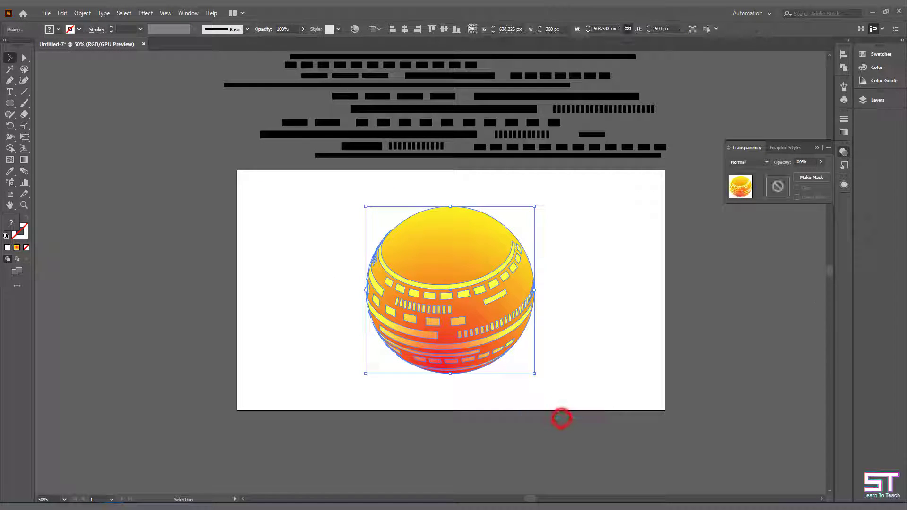
Center the sphere group horizontally on the artboard and lower it to a Y position of 415 px.
click(447, 30)
click(404, 29)
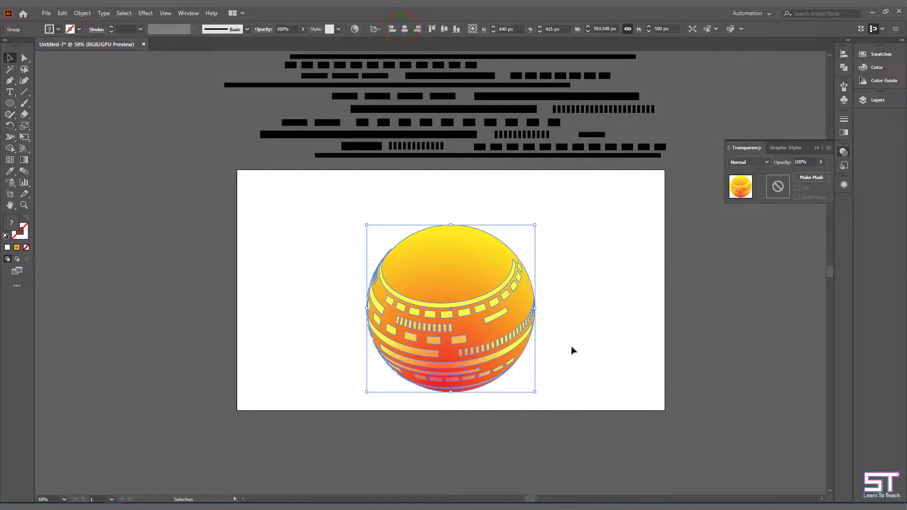
click(588, 352)
Draw a 1280 × 720 px rectangle covering the artboard and send it to the back behind the sphere.
click(6, 106)
click(37, 105)
drag(237, 171, 662, 409)
key(v)
right_click(619, 365)
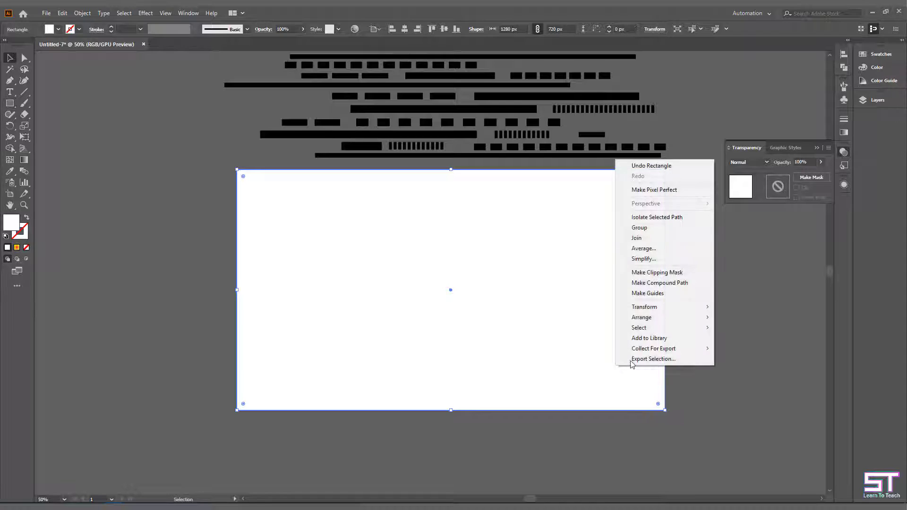
mouse_move(684, 317)
click(746, 348)
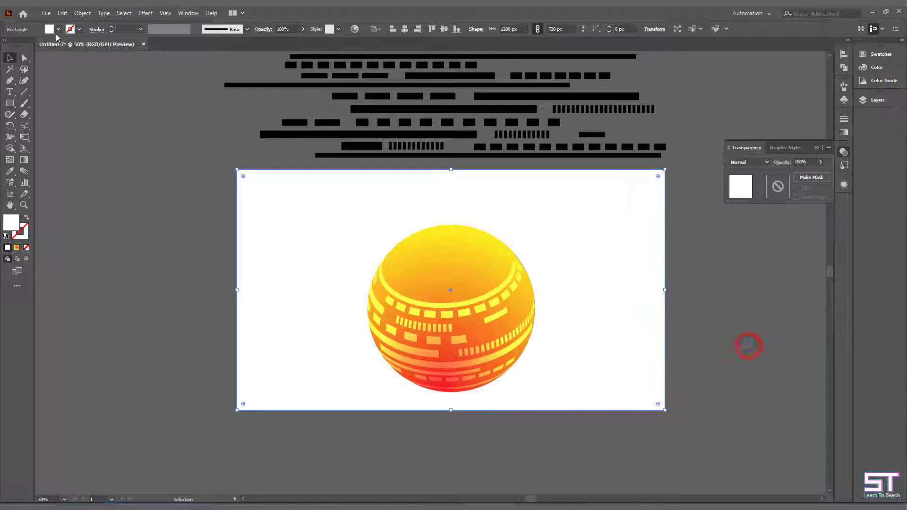
Fill the background rectangle with black.
click(56, 29)
click(26, 45)
key(Escape)
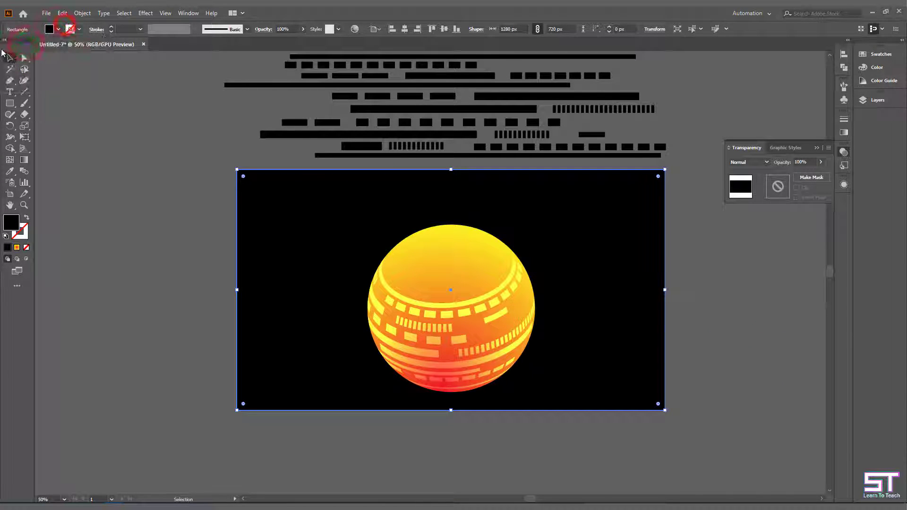
click(123, 200)
Create a 500 × 500 px circle over the sphere with the Ellipse tool.
scroll(504, 371, up, 2)
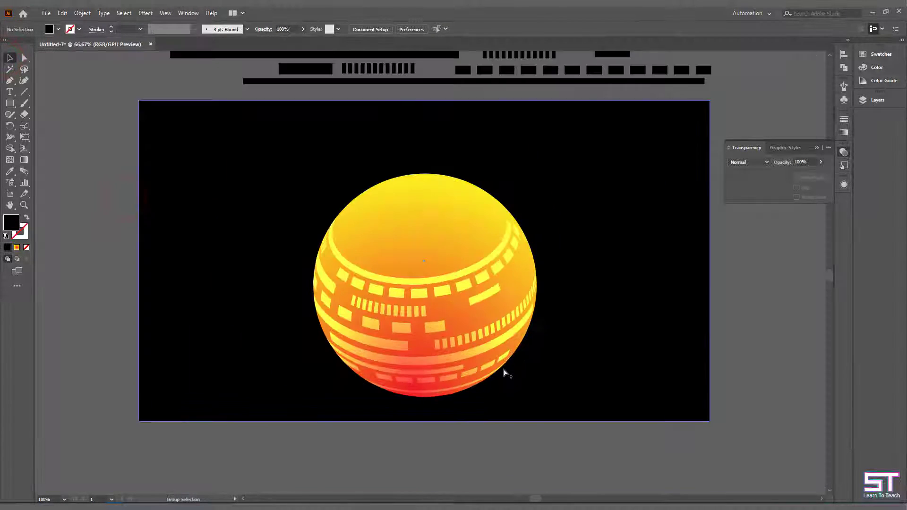
scroll(510, 346, down, 1)
click(9, 103)
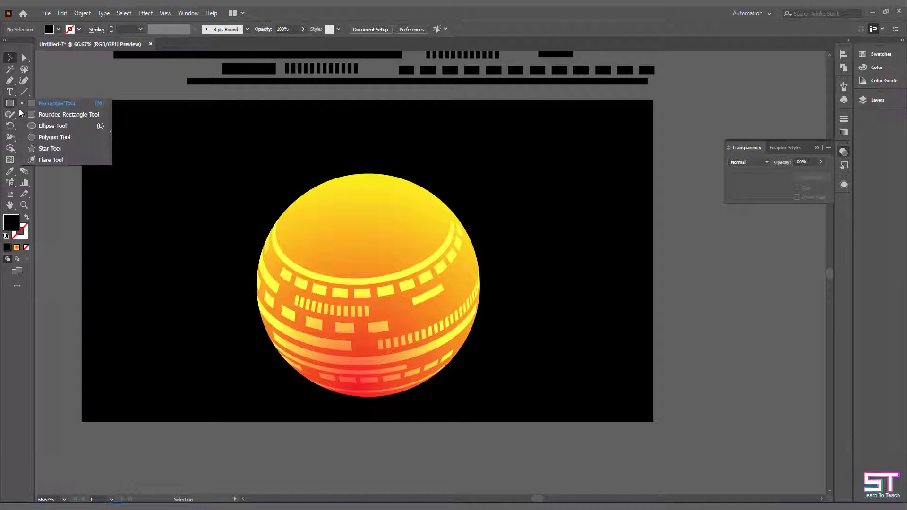
click(55, 126)
click(169, 166)
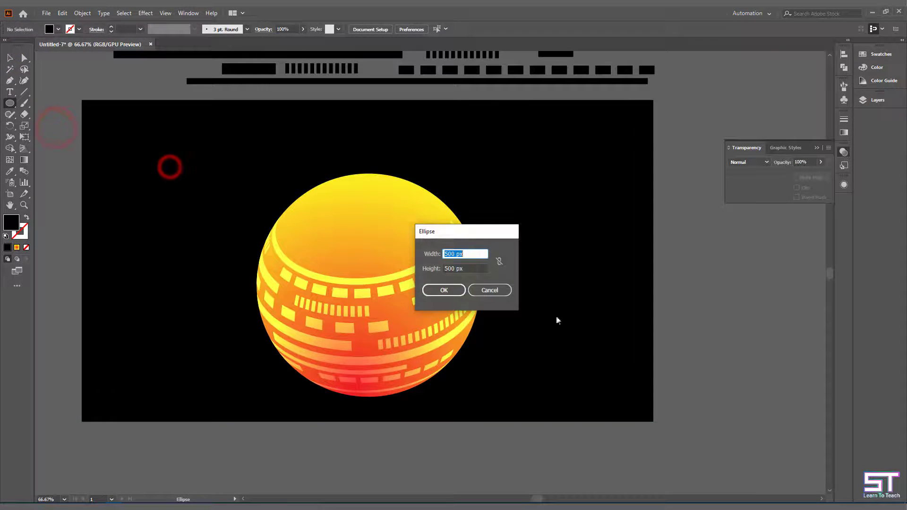
click(451, 293)
Sample the sphere's red-yellow radial gradient onto the new circle and move it to the artboard's lower-right corner.
key(i)
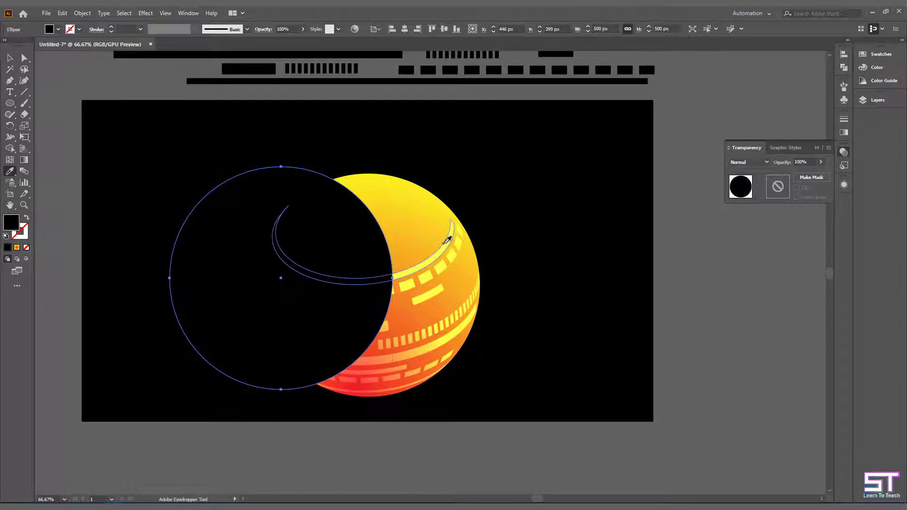
click(444, 239)
key(v)
drag(269, 283, 561, 387)
scroll(670, 333, right, 4)
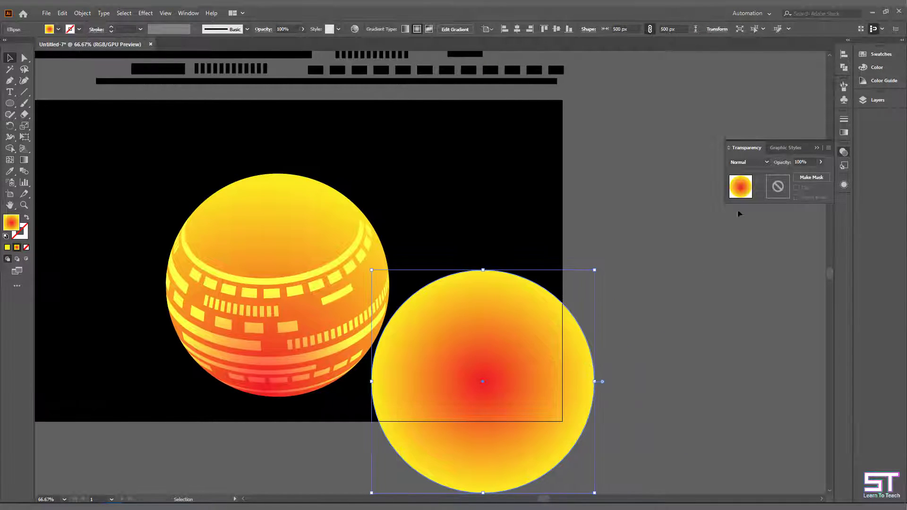
Set the circle's yellow gradient stop to 10% opacity and its red stop to 60% opacity.
click(843, 132)
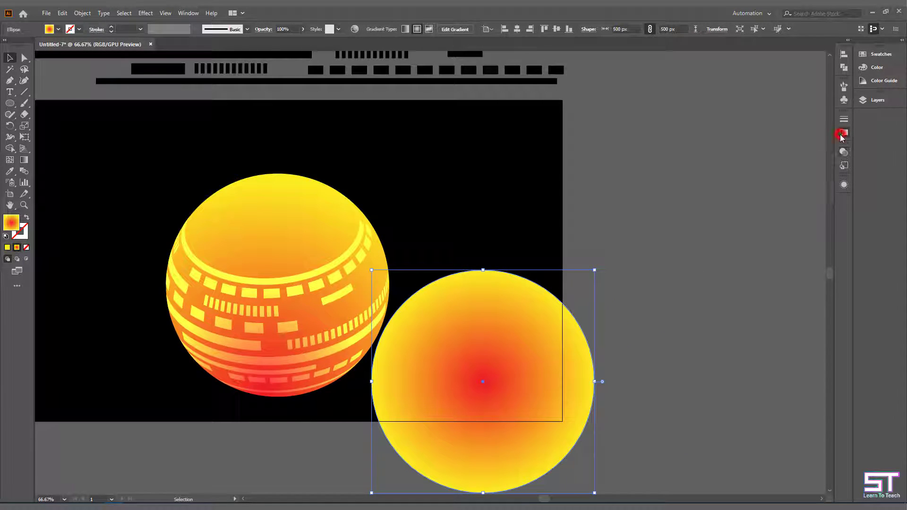
click(815, 204)
double_click(815, 205)
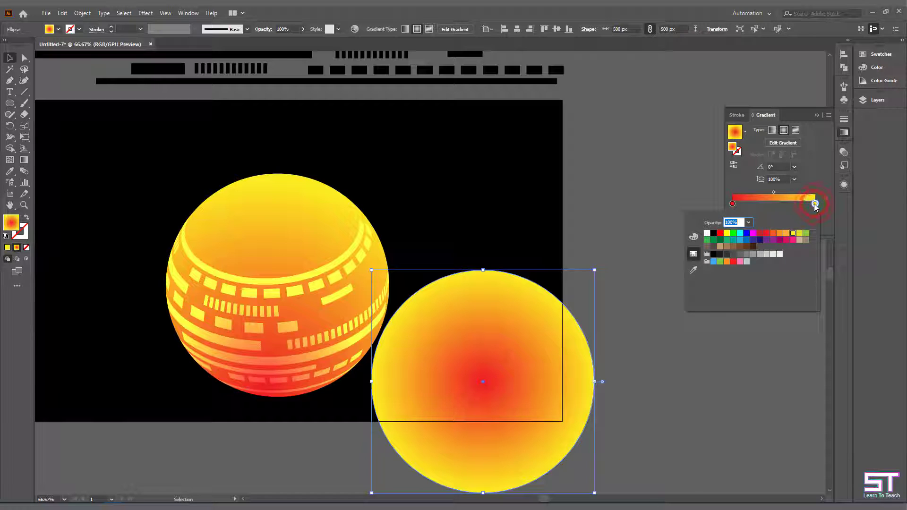
click(749, 222)
click(762, 245)
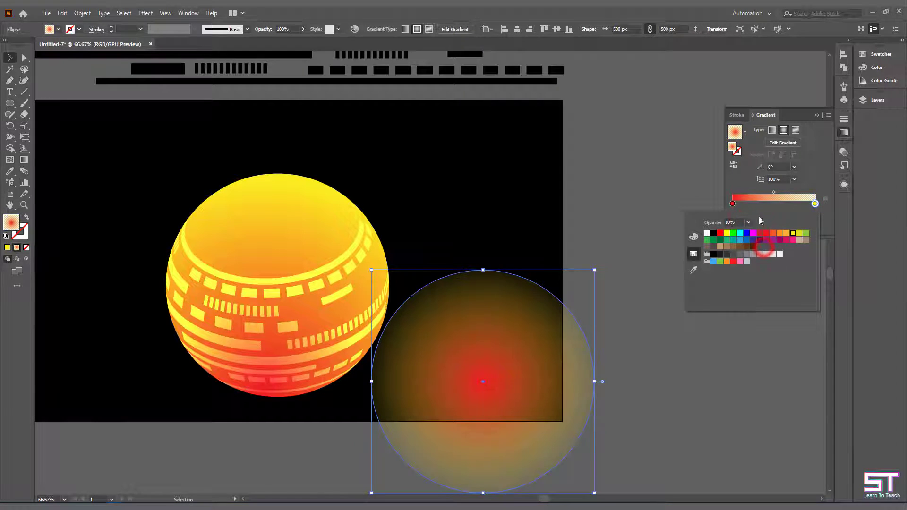
click(733, 205)
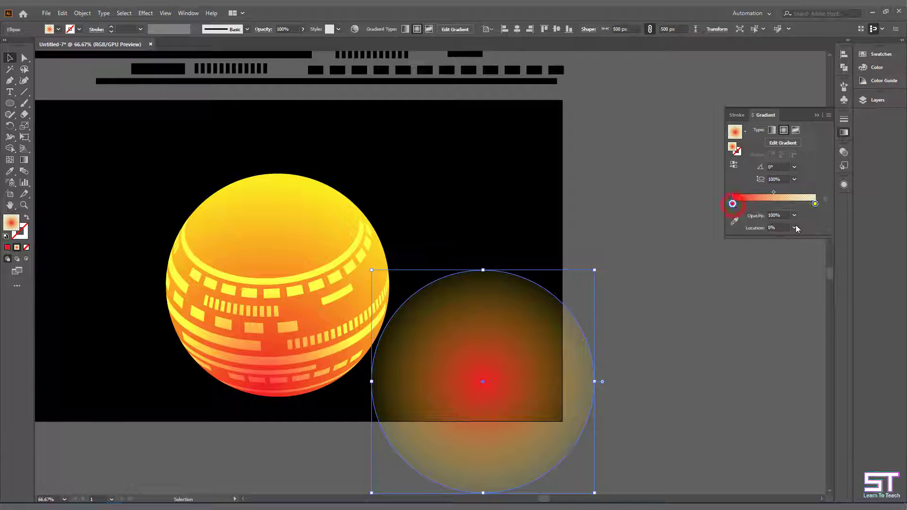
click(795, 216)
click(805, 287)
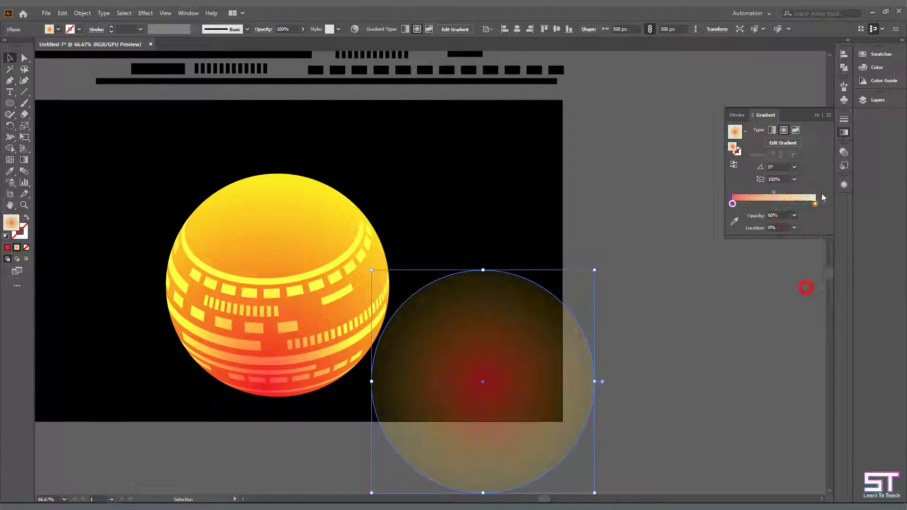
click(839, 136)
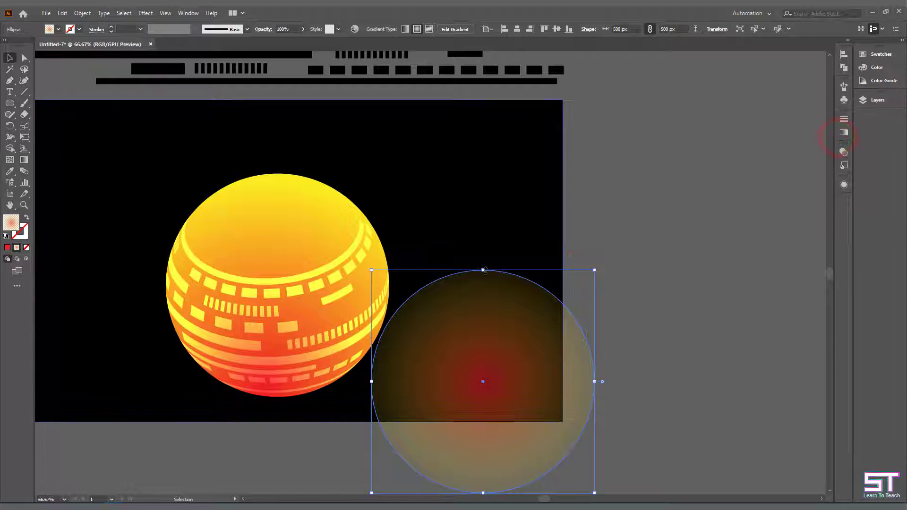
Flatten the gradient circle into an ellipse about 82 px high and place it beneath the sphere.
drag(482, 270, 496, 462)
drag(537, 485, 316, 402)
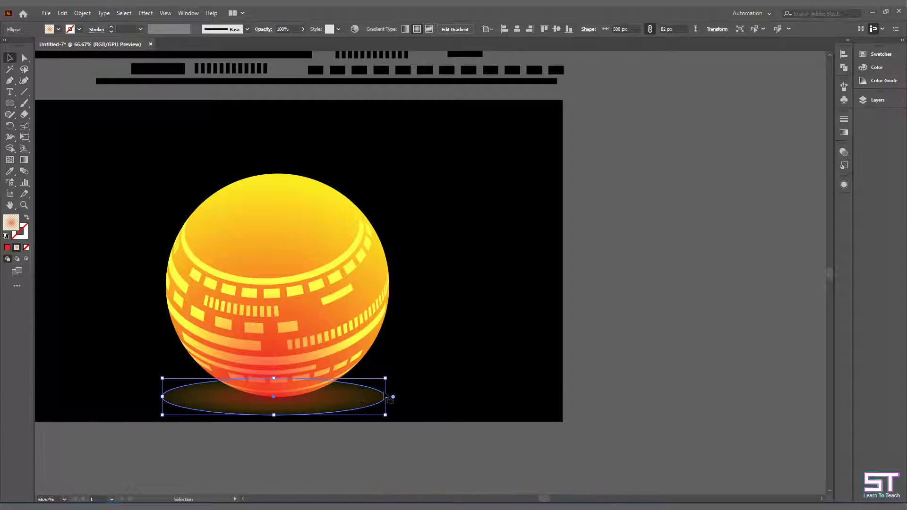
Bring the sphere to the front and nudge it slightly down onto the glow ellipse.
right_click(327, 283)
mouse_move(370, 401)
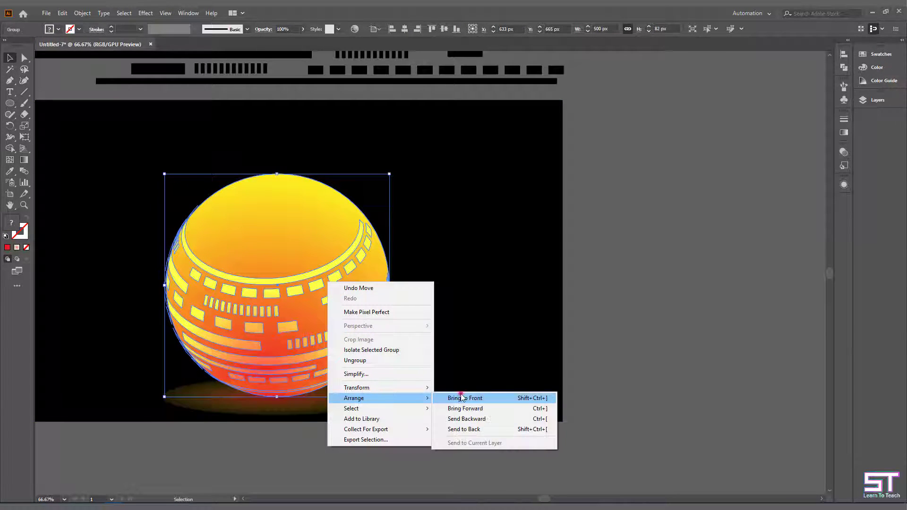
click(460, 397)
click(399, 467)
drag(307, 330, 307, 337)
click(365, 451)
Set the glow ellipse's red gradient stop to 40% opacity and its yellow stop to 0% opacity.
click(361, 386)
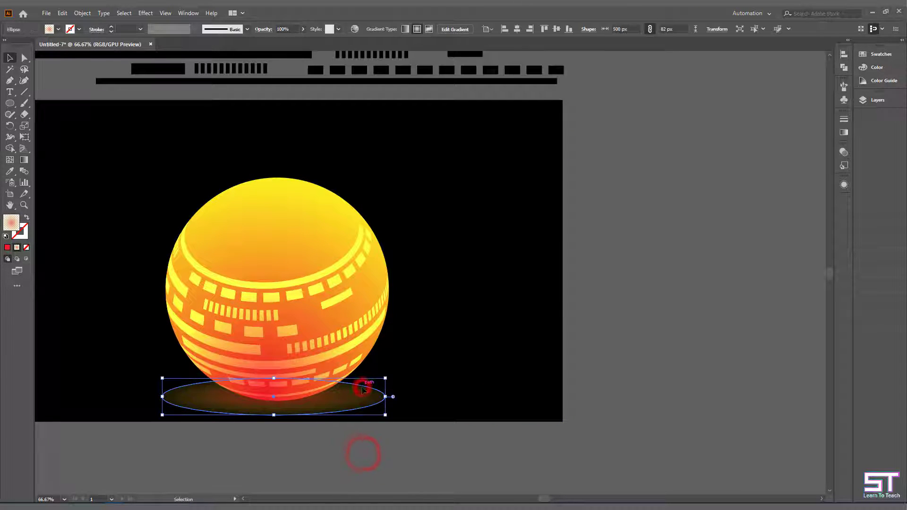
click(844, 133)
click(732, 203)
click(794, 216)
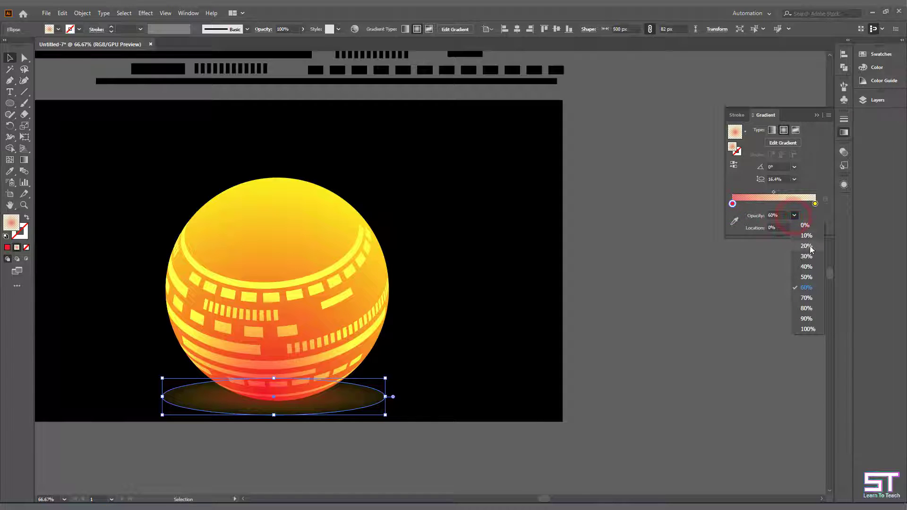
click(807, 267)
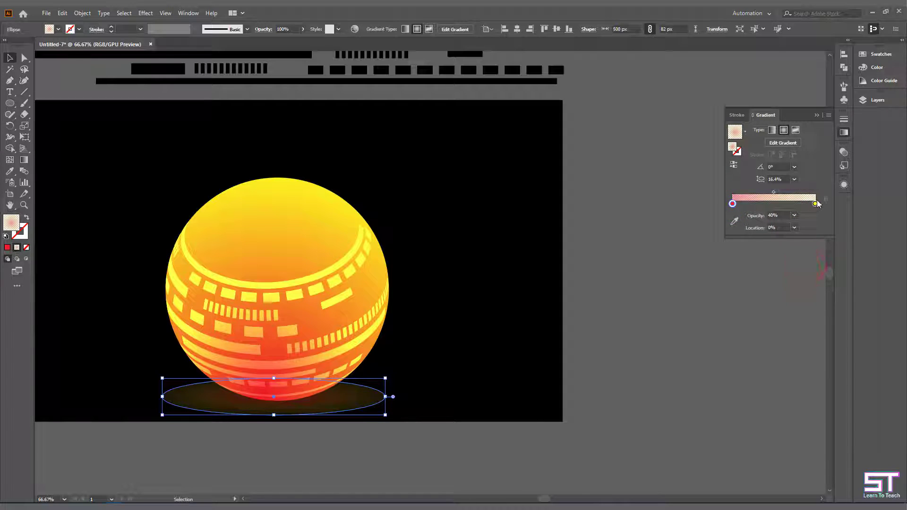
click(794, 216)
click(802, 226)
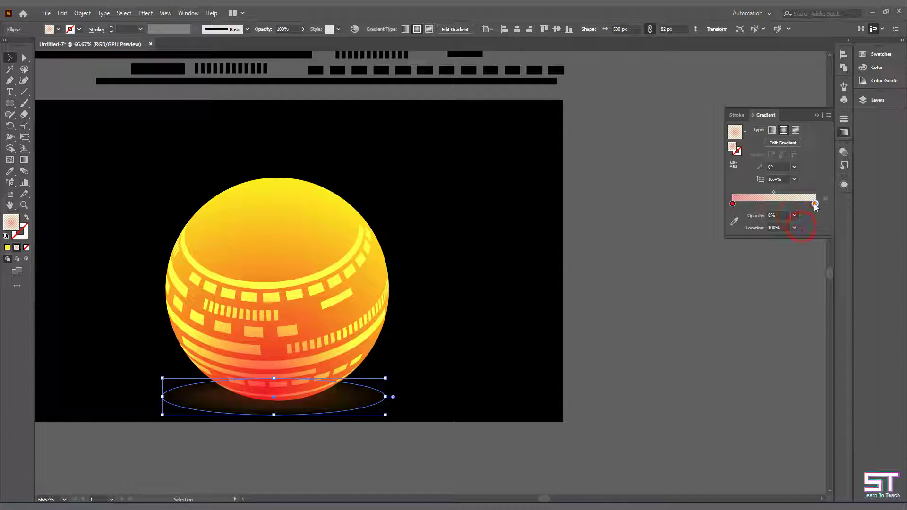
click(639, 362)
Widen the glow ellipse to about 1.5 times its width and recenter it beneath the sphere.
click(338, 396)
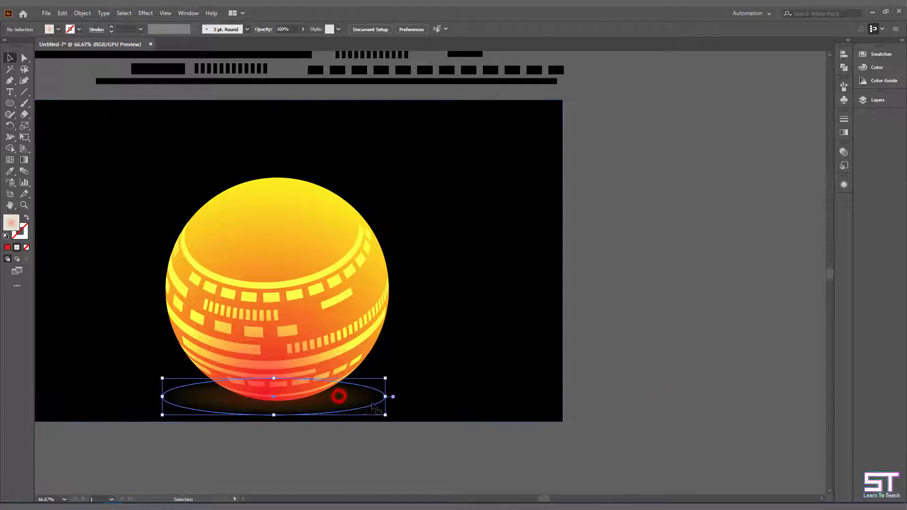
drag(386, 396, 497, 397)
drag(430, 401, 374, 407)
click(327, 447)
key(ctrl+minus)
key(ctrl+minus)
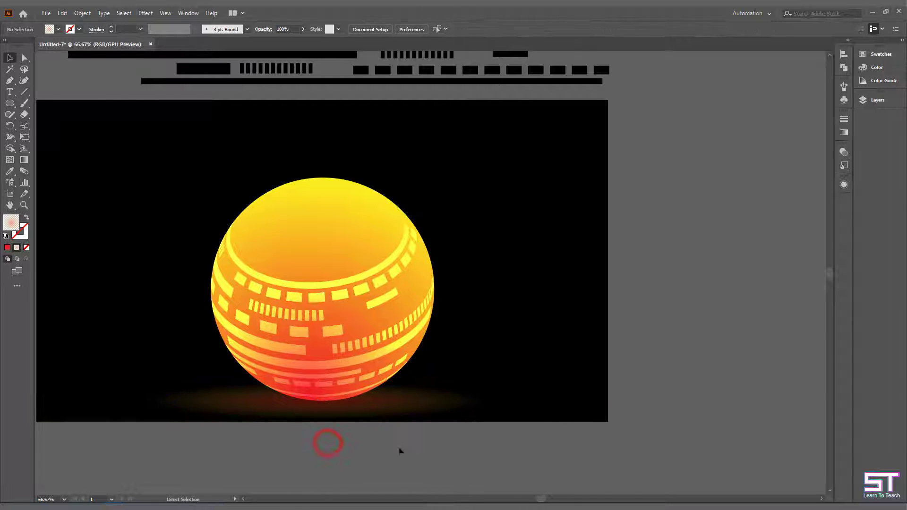
key(ctrl+plus)
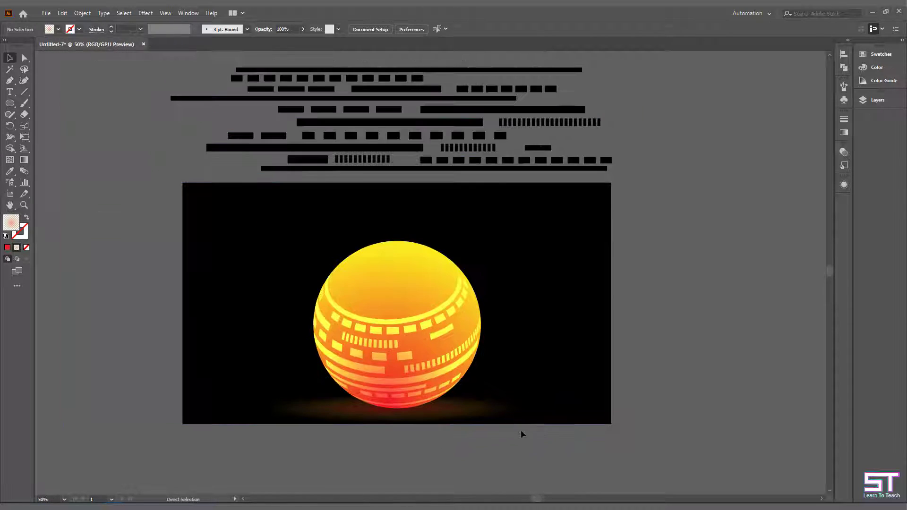
Duplicate the sphere and its glow beside the original, and scale the copied sphere down to about 419 px high.
click(437, 418)
shift+click(427, 358)
drag(446, 351, 544, 354)
drag(641, 311, 600, 325)
drag(536, 325, 543, 336)
click(688, 296)
Ungroup the smaller sphere copy.
click(513, 268)
right_click(512, 265)
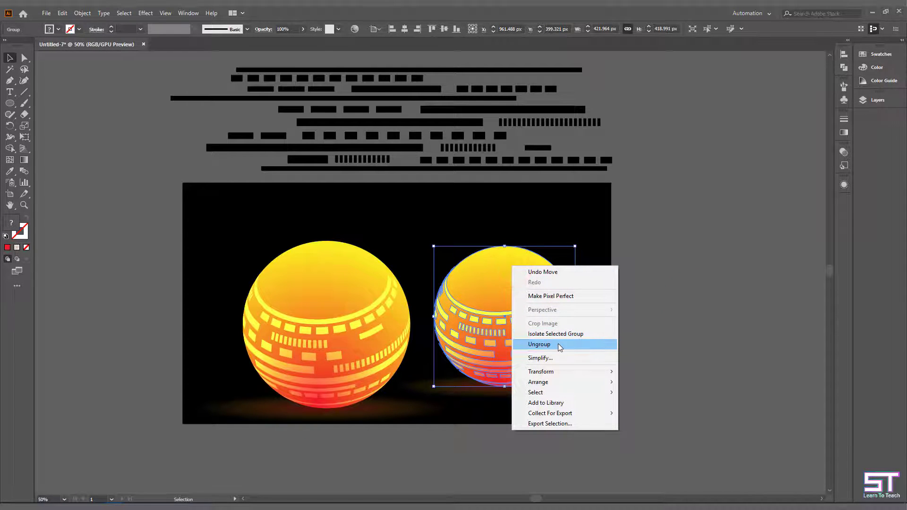
click(538, 344)
click(658, 311)
Recolor the smaller sphere's circle gradient with a dark blue first stop and a cyan last stop.
click(497, 261)
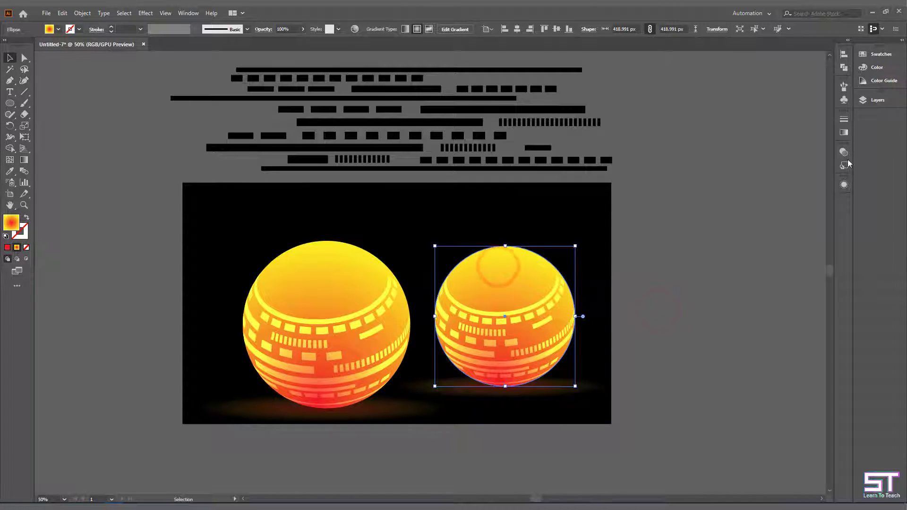
click(843, 132)
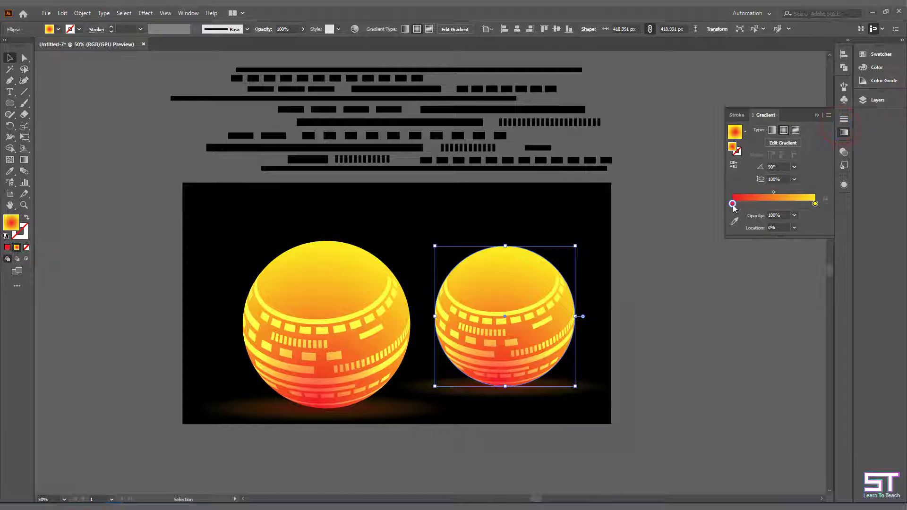
double_click(732, 204)
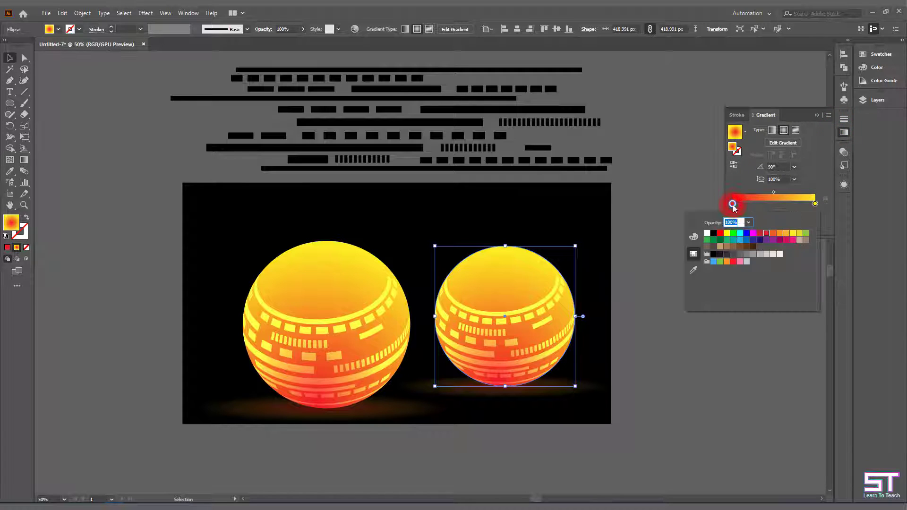
click(752, 240)
click(815, 204)
double_click(815, 204)
click(740, 233)
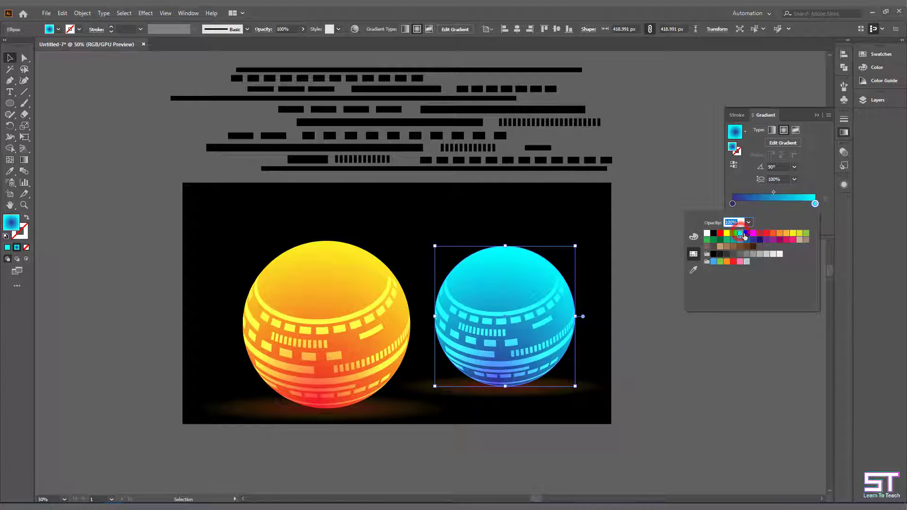
click(844, 133)
click(735, 287)
Sample the smaller sphere's blue-cyan gradient onto the glow ellipse beneath it.
click(560, 388)
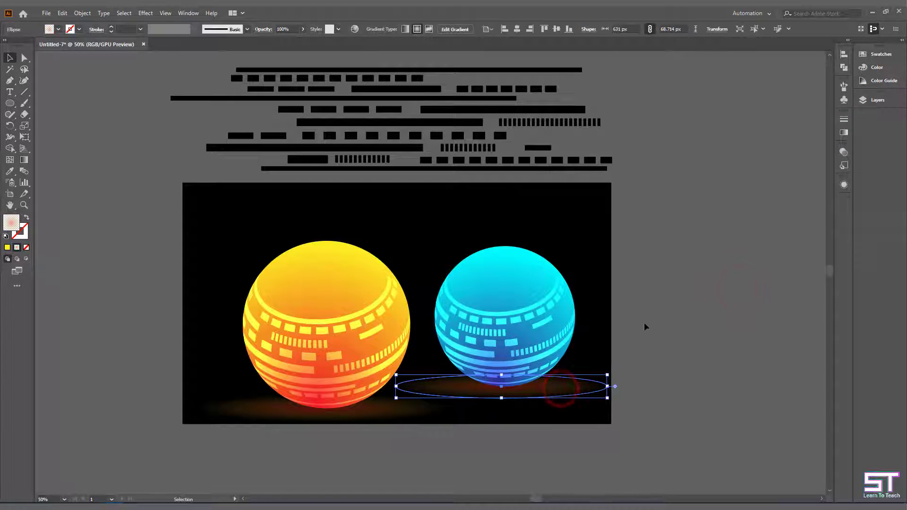
key(i)
click(516, 283)
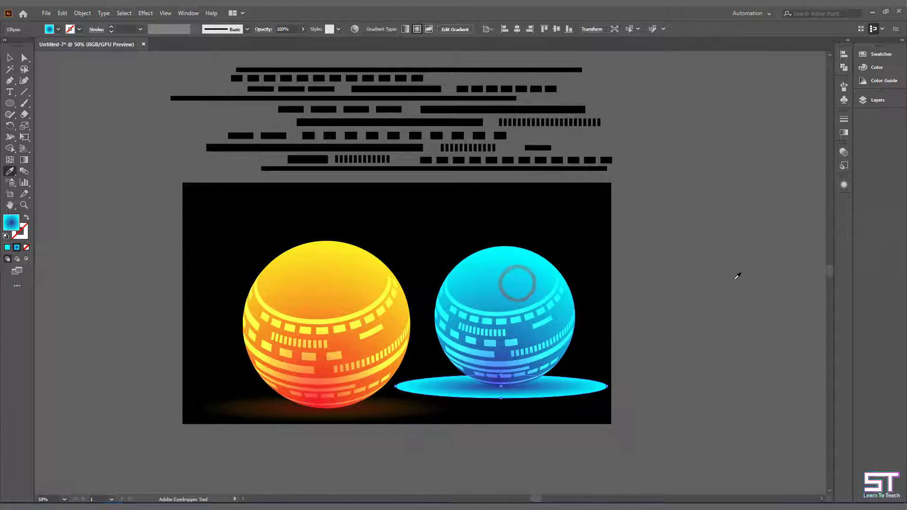
key(v)
Set the glow ellipse's gradient to 40% opacity at the dark blue stop and 0% at the cyan stop.
click(844, 133)
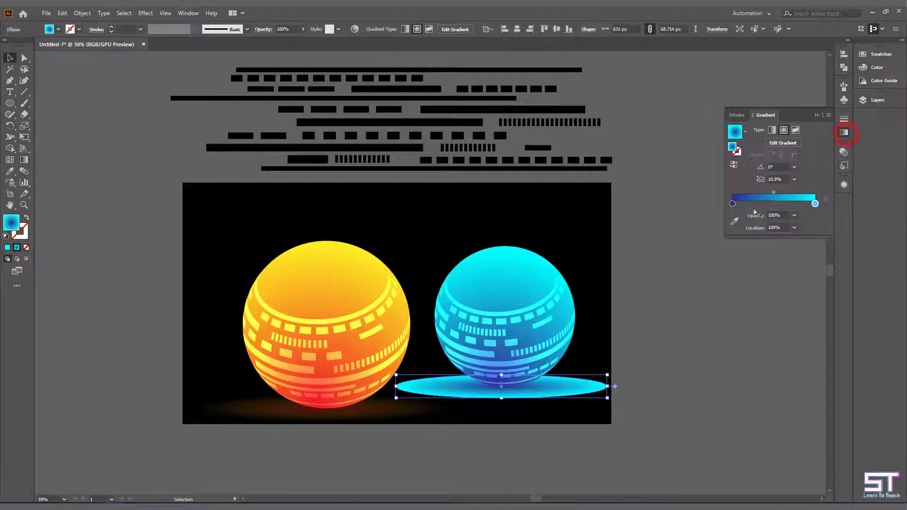
click(732, 205)
click(794, 216)
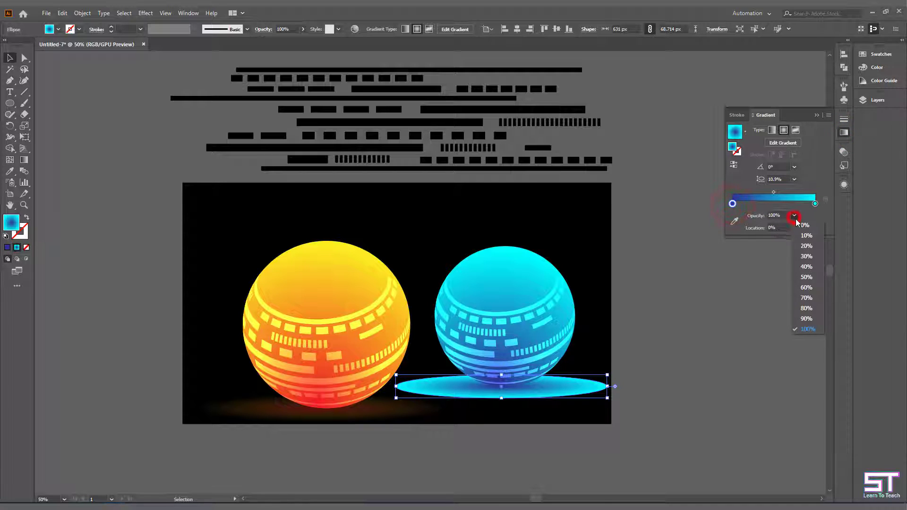
click(805, 267)
double_click(814, 204)
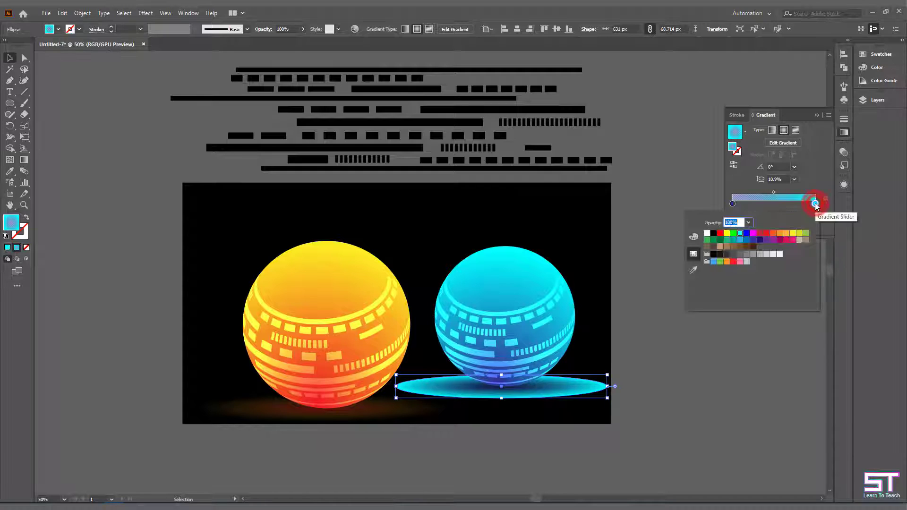
click(749, 223)
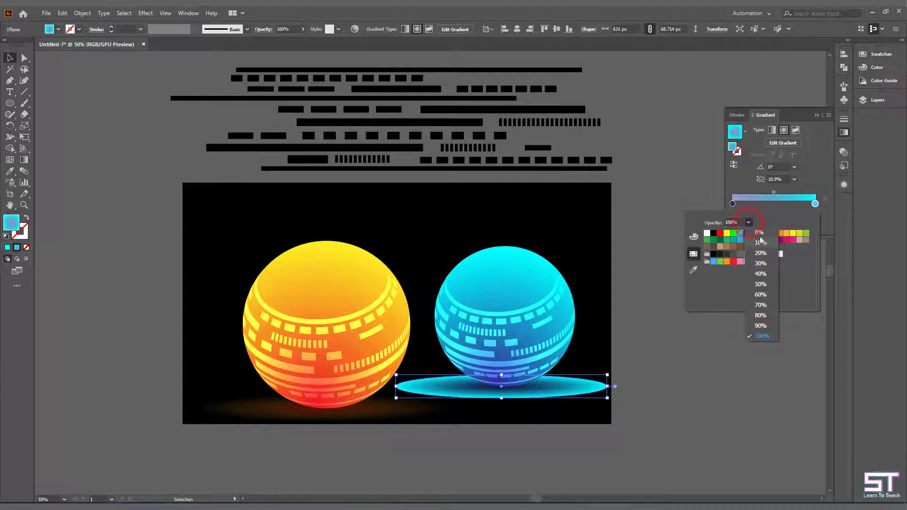
click(759, 233)
click(844, 134)
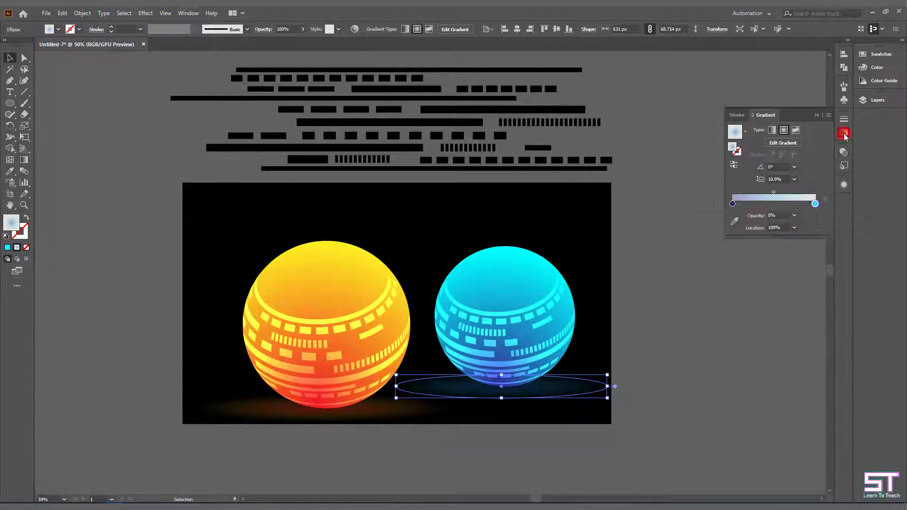
click(844, 133)
Tilt the glow ellipse beneath the smaller sphere slightly counterclockwise.
drag(609, 371, 609, 373)
drag(558, 384, 559, 381)
click(680, 359)
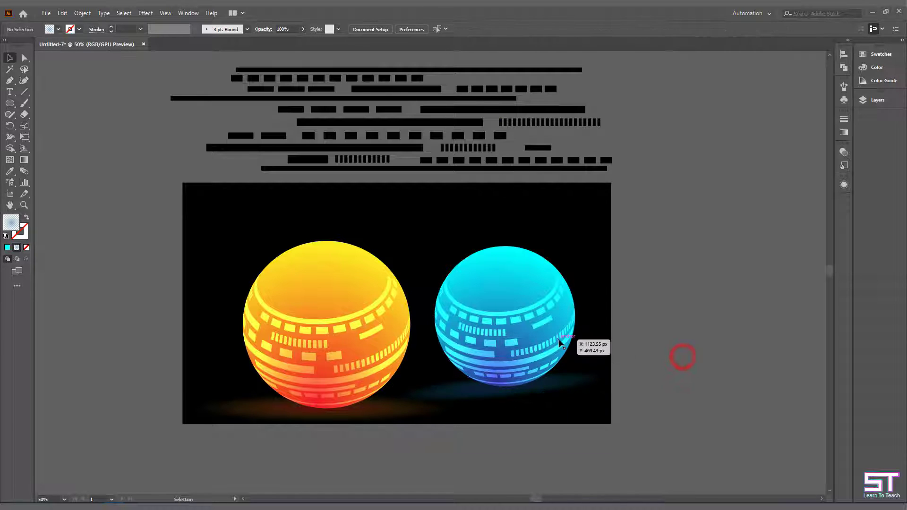
Rotate the smaller blue sphere with its stripes about 15° clockwise.
click(561, 349)
click(563, 310)
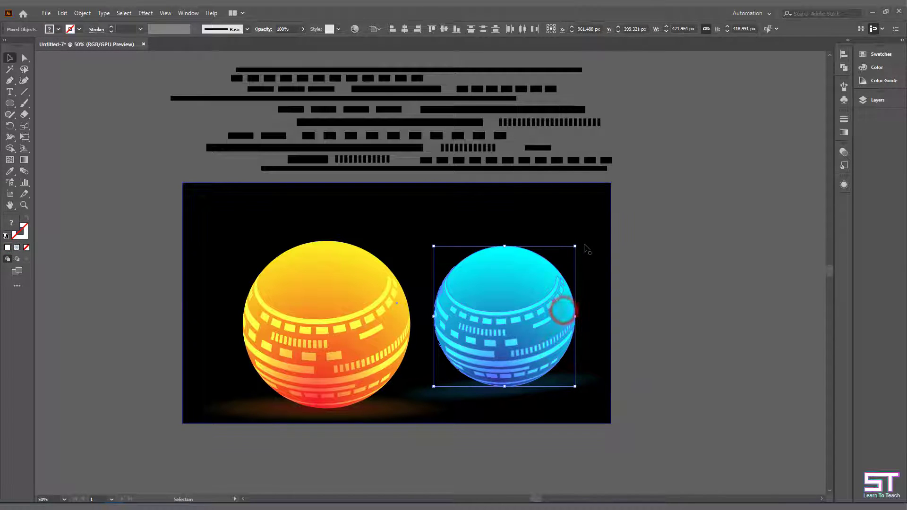
drag(580, 242, 681, 336)
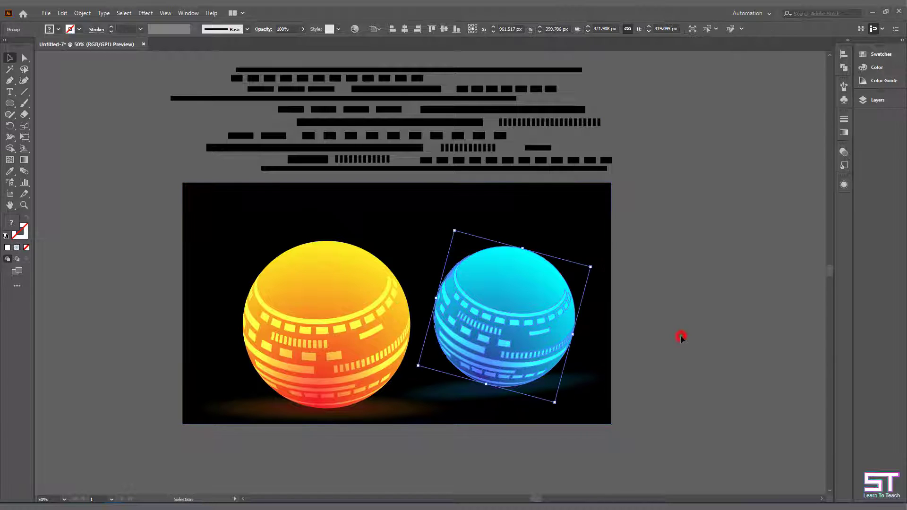
click(680, 335)
Rotate the blue glow ellipse back to level beneath the smaller sphere.
scroll(680, 348, right, 1)
click(548, 380)
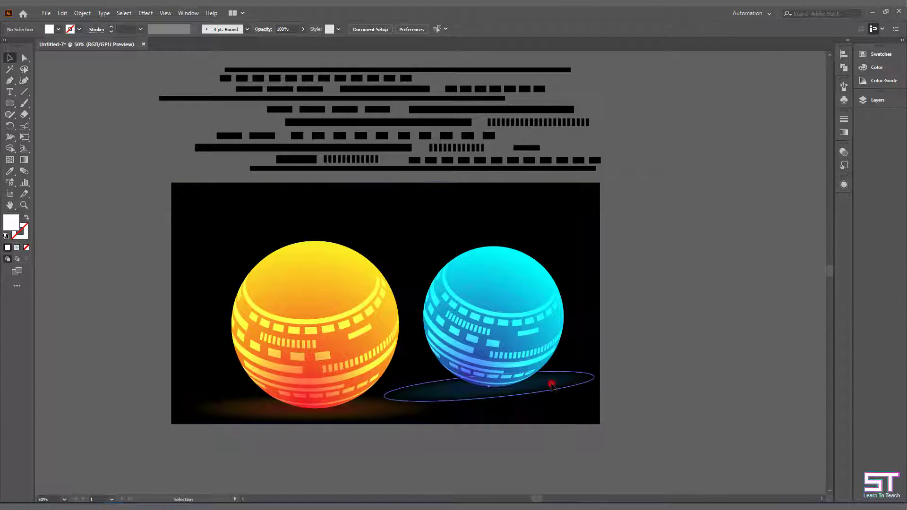
drag(598, 392, 602, 401)
click(651, 385)
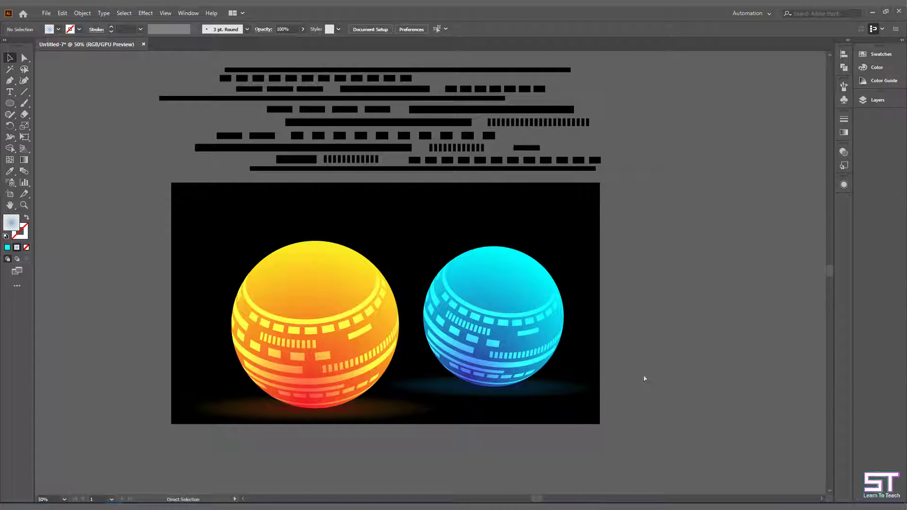
scroll(650, 384, up, 2)
scroll(473, 453, left, 6)
scroll(485, 446, left, 4)
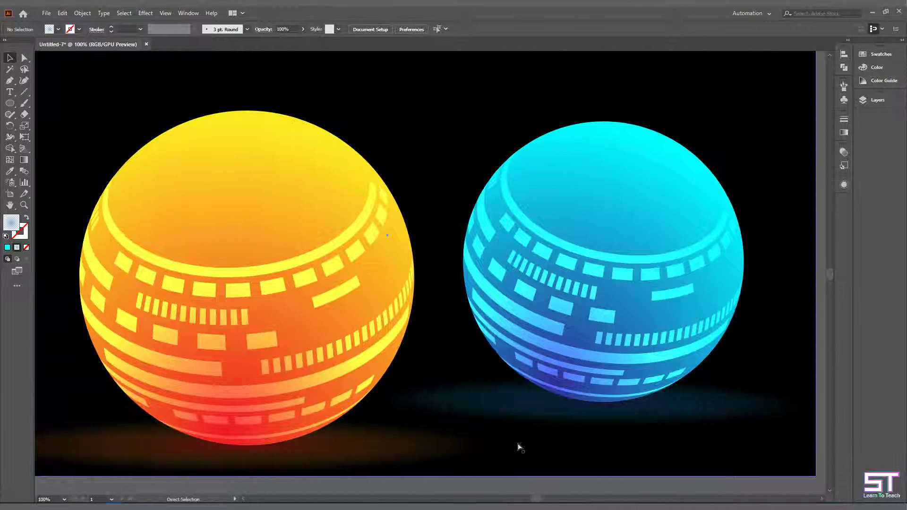